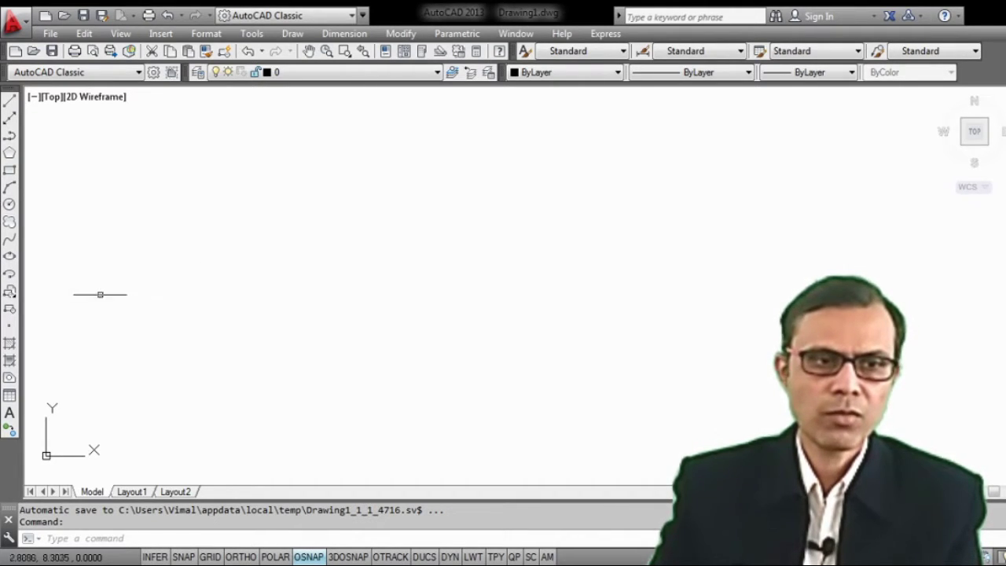
Draw a horizontal rectangle in the upper-left area of the empty drawing by picking two opposite corners.
{"action": "left_click", "coordinate": [8, 172]}
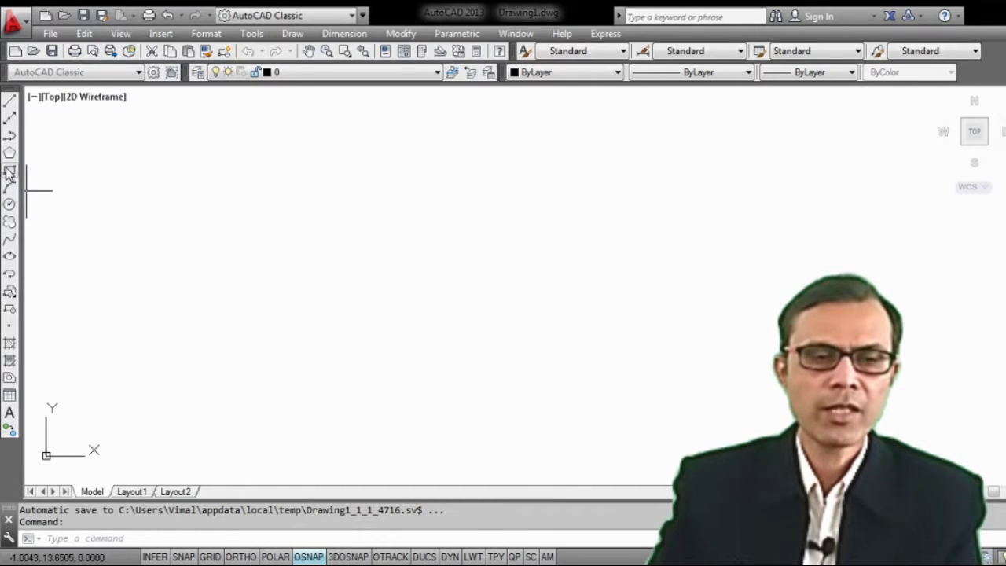
{"action": "left_click", "coordinate": [62, 166]}
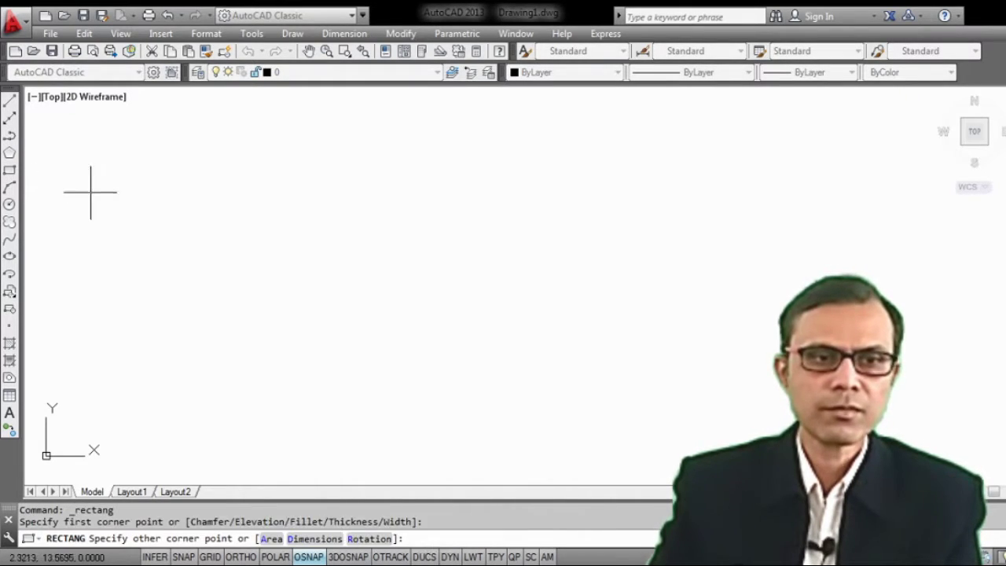
{"action": "left_click", "coordinate": [226, 234]}
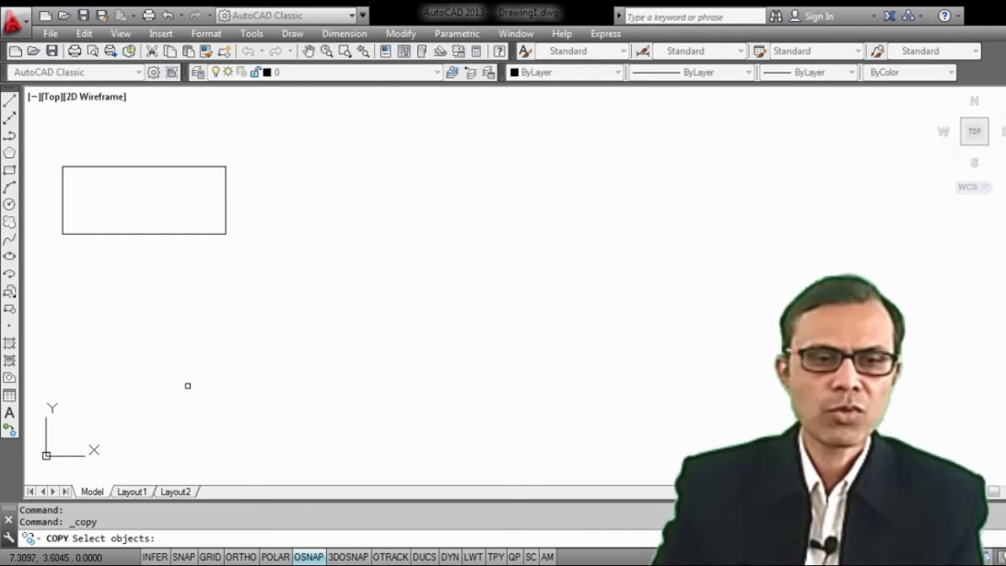
Copy the rectangle from its lower-right corner to scattered spots across the drawing, leaving eight rectangles.
{"action": "left_click", "coordinate": [154, 238]}
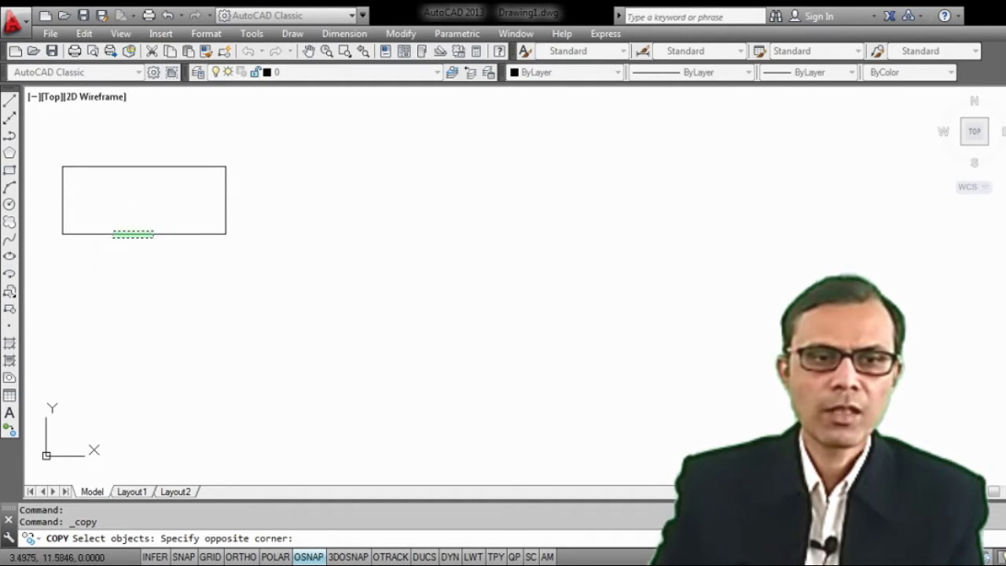
{"action": "left_click", "coordinate": [114, 230]}
{"action": "key", "text": "Return"}
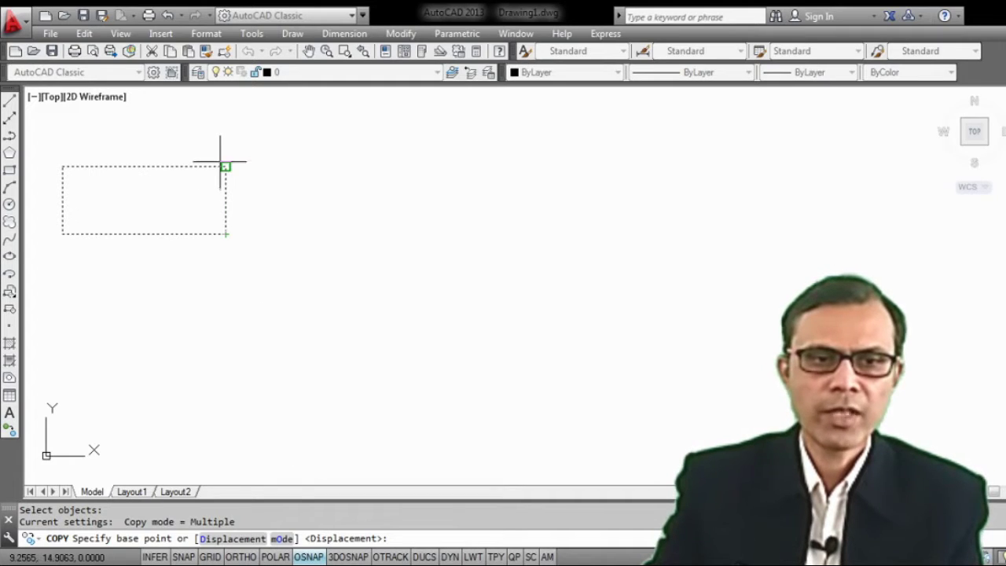
{"action": "left_click", "coordinate": [225, 233]}
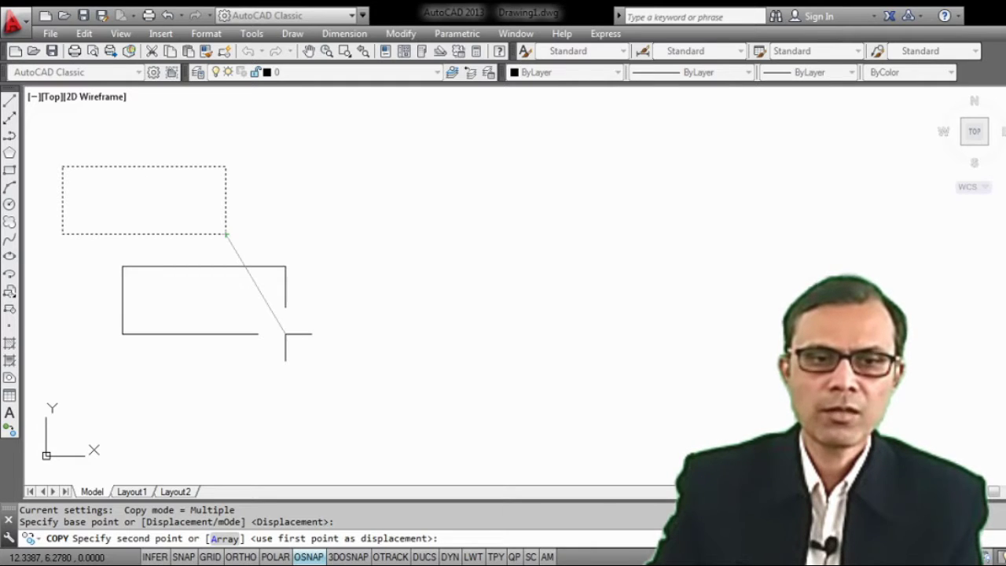
{"action": "left_click", "coordinate": [285, 334]}
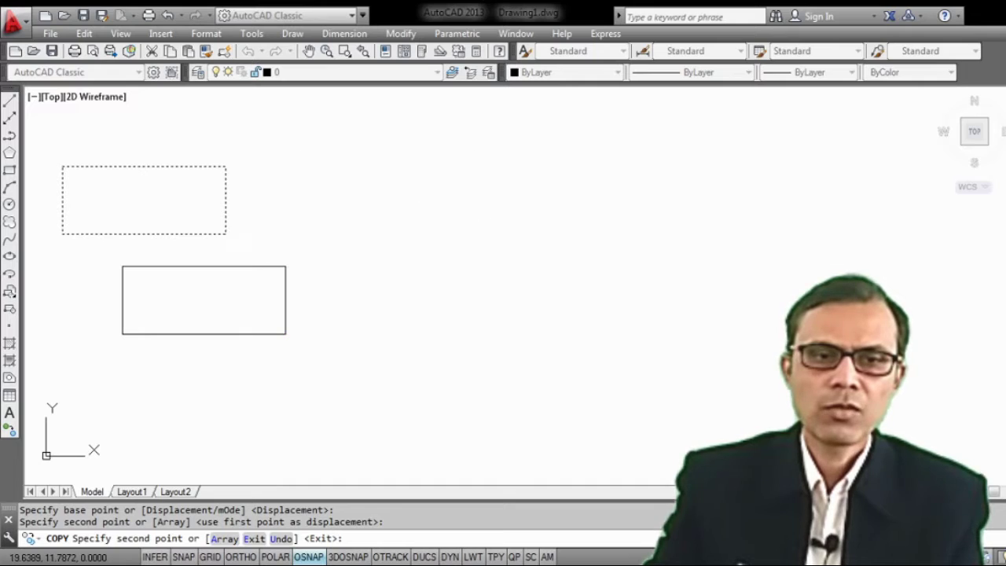
{"action": "left_click", "coordinate": [428, 227]}
{"action": "left_click", "coordinate": [479, 353]}
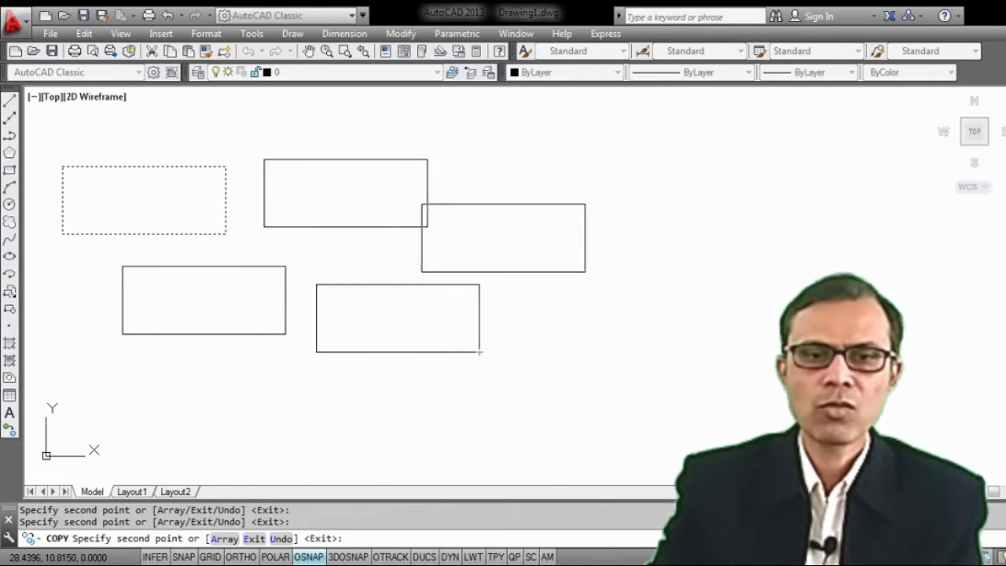
{"action": "left_click", "coordinate": [633, 181]}
{"action": "left_click", "coordinate": [374, 448]}
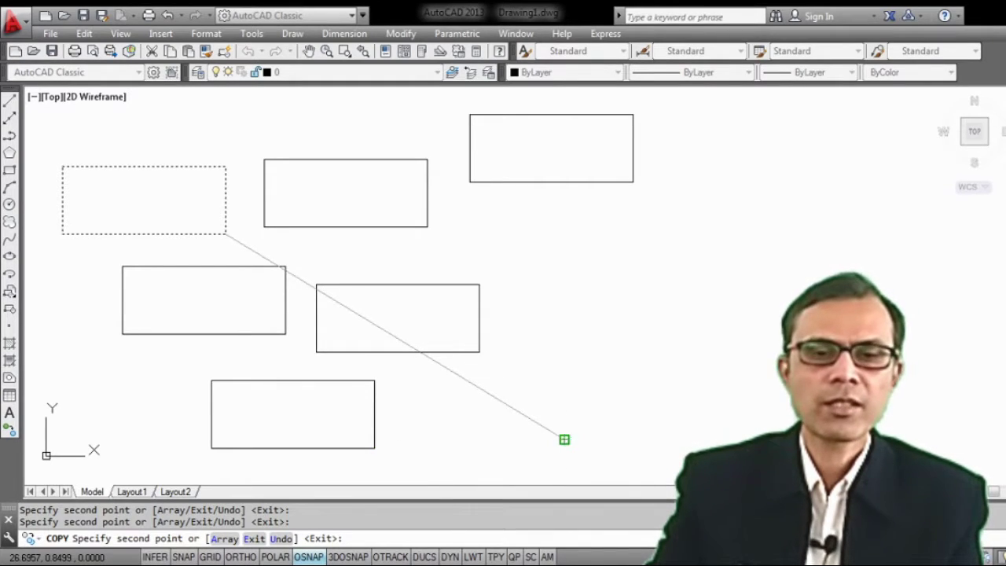
{"action": "left_click", "coordinate": [564, 440]}
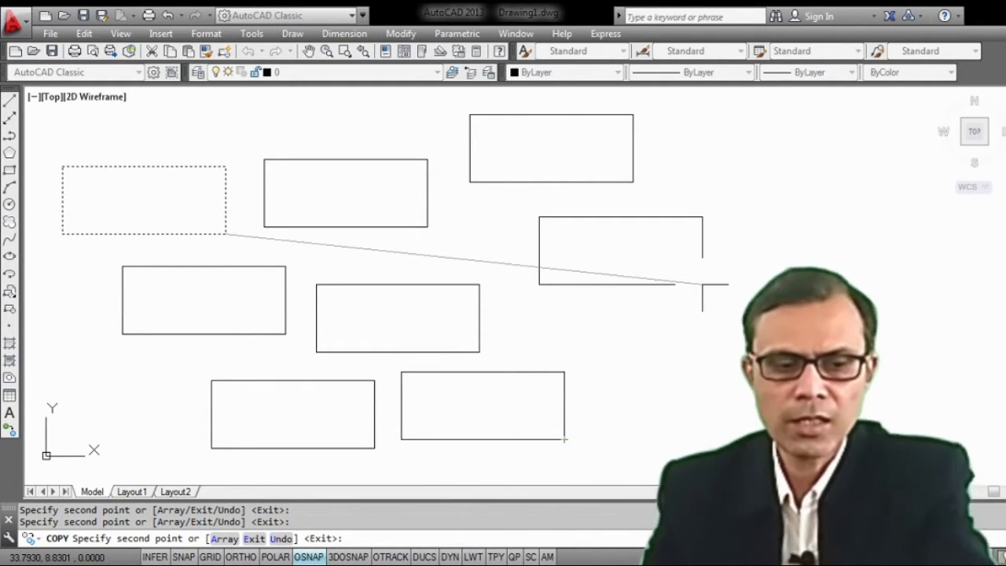
{"action": "key", "text": "Return"}
{"action": "key", "text": "Escape"}
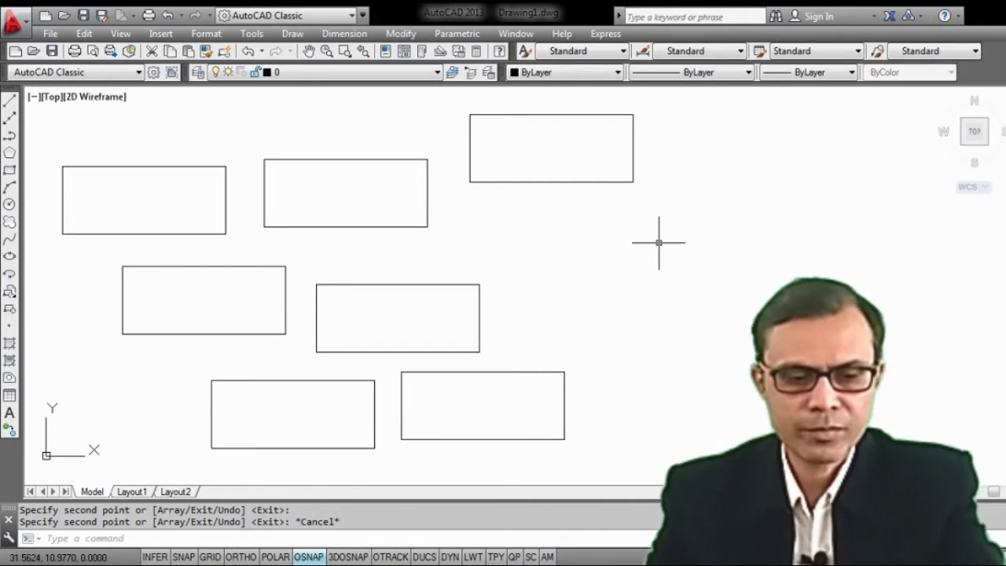
Select everything with Ctrl+A and delete all the rectangles, leaving the drawing blank.
{"action": "key", "text": "ctrl+a"}
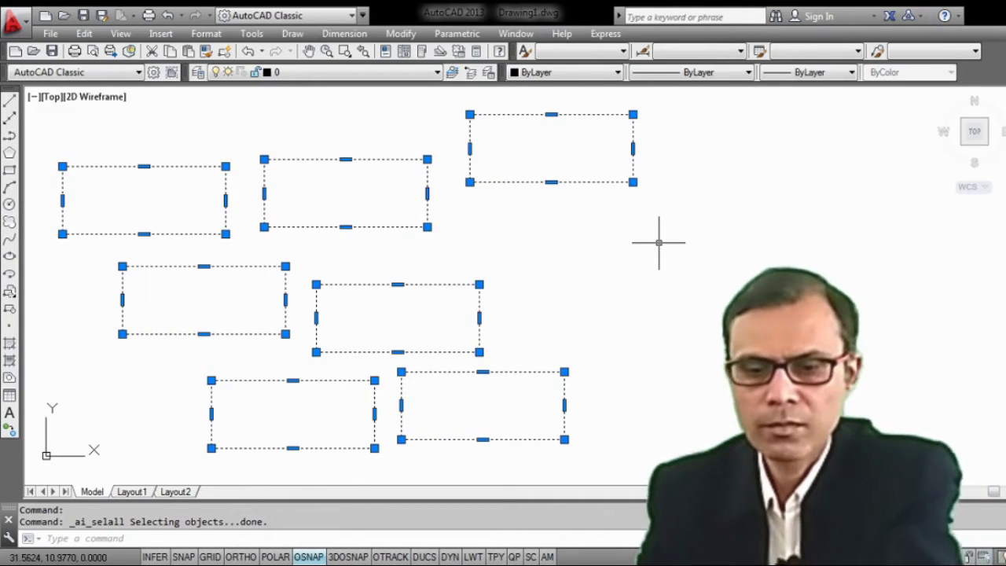
{"action": "key", "text": "Delete"}
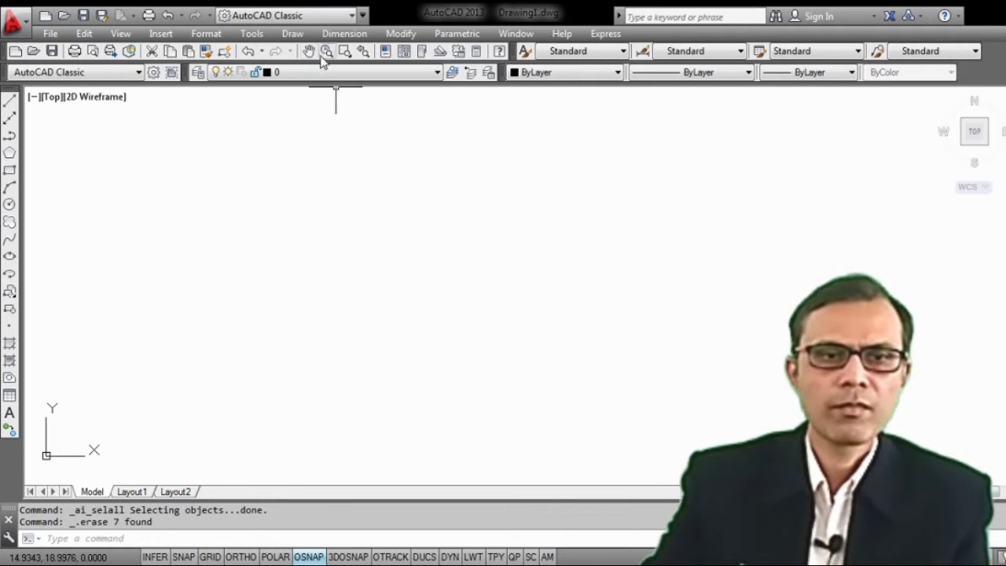
{"action": "left_click", "coordinate": [403, 35]}
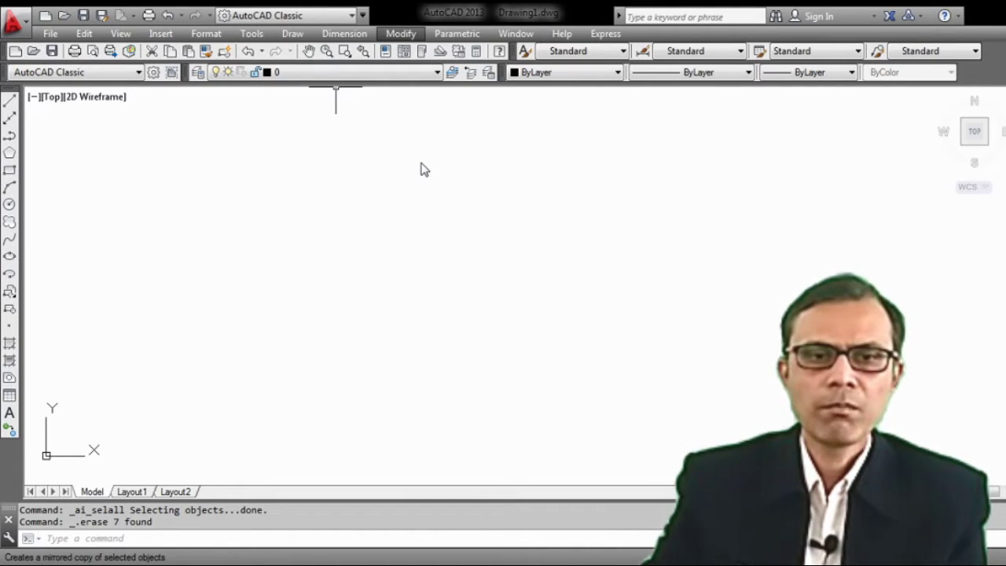
{"action": "left_click", "coordinate": [270, 213]}
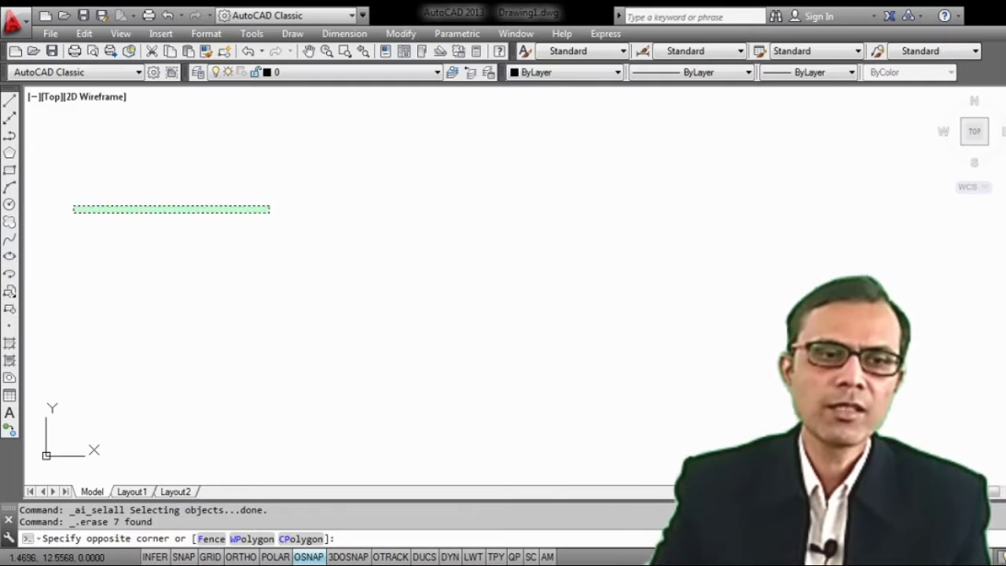
{"action": "left_click", "coordinate": [74, 208]}
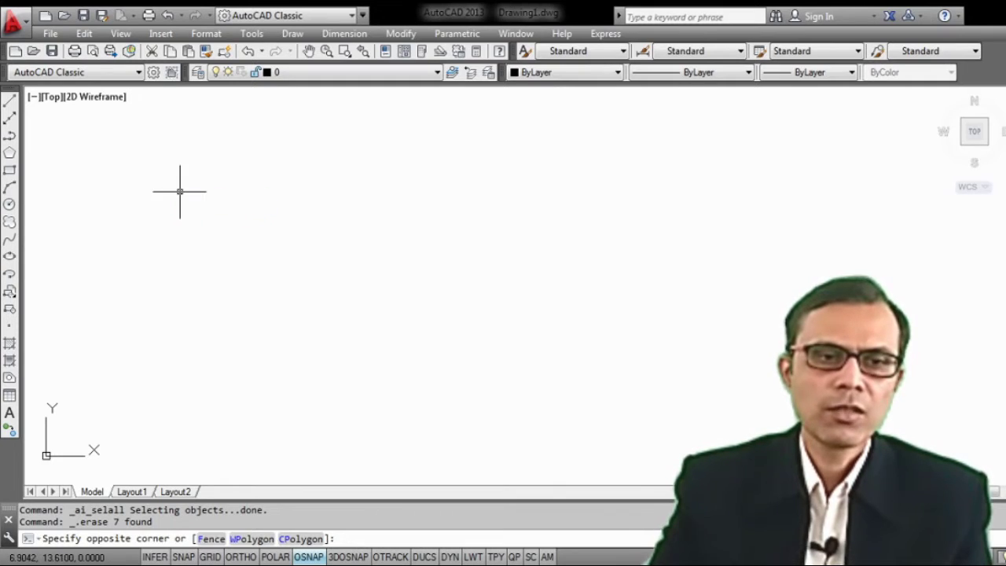
Draw a new rectangle in the upper-left area of the drawing.
{"action": "left_click", "coordinate": [8, 171]}
{"action": "left_click", "coordinate": [95, 177]}
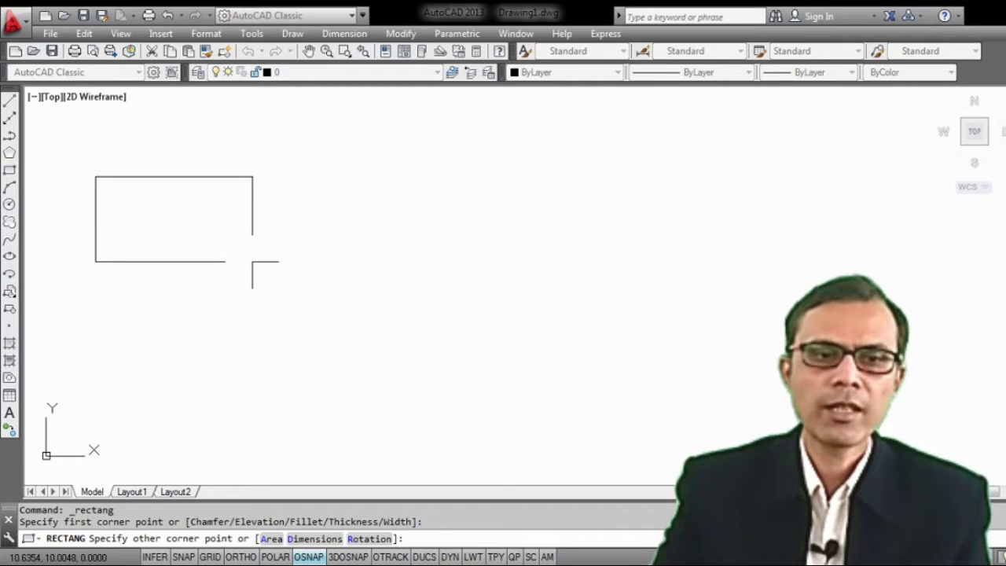
{"action": "left_click", "coordinate": [253, 261]}
{"action": "left_click", "coordinate": [434, 286]}
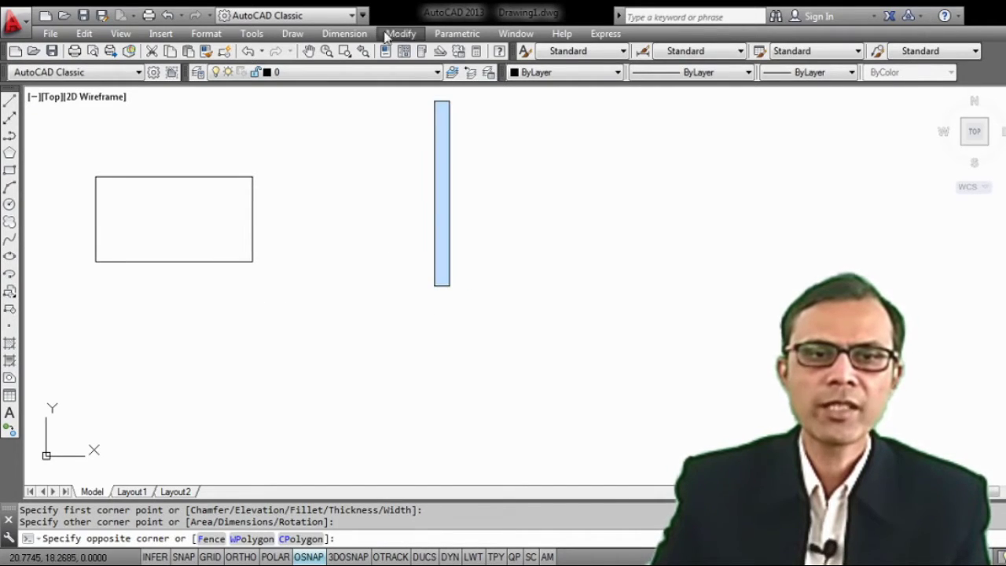
{"action": "left_click", "coordinate": [416, 225]}
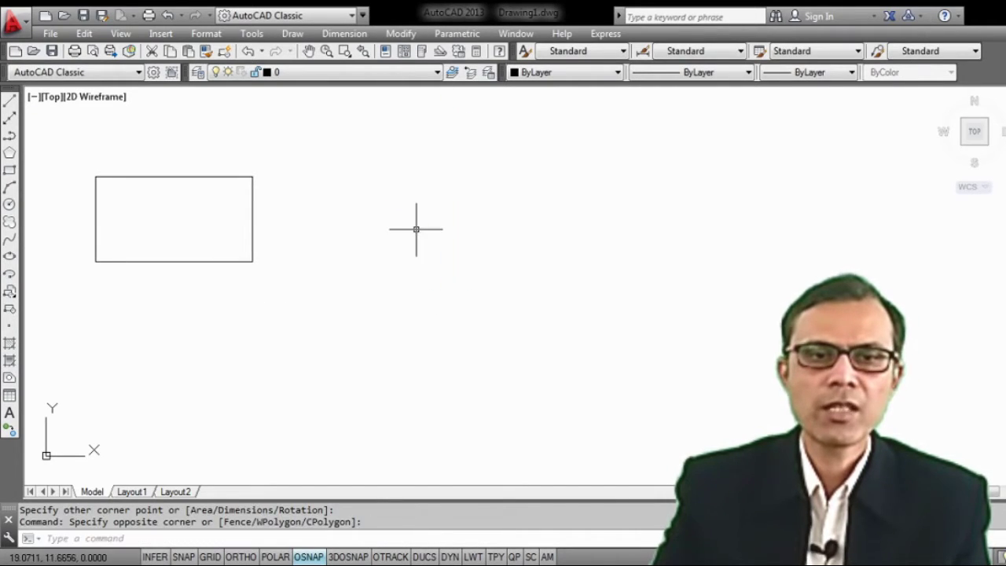
Mirror the rectangle across a vertical line to its right, answering N to keep the original.
{"action": "left_click", "coordinate": [393, 35]}
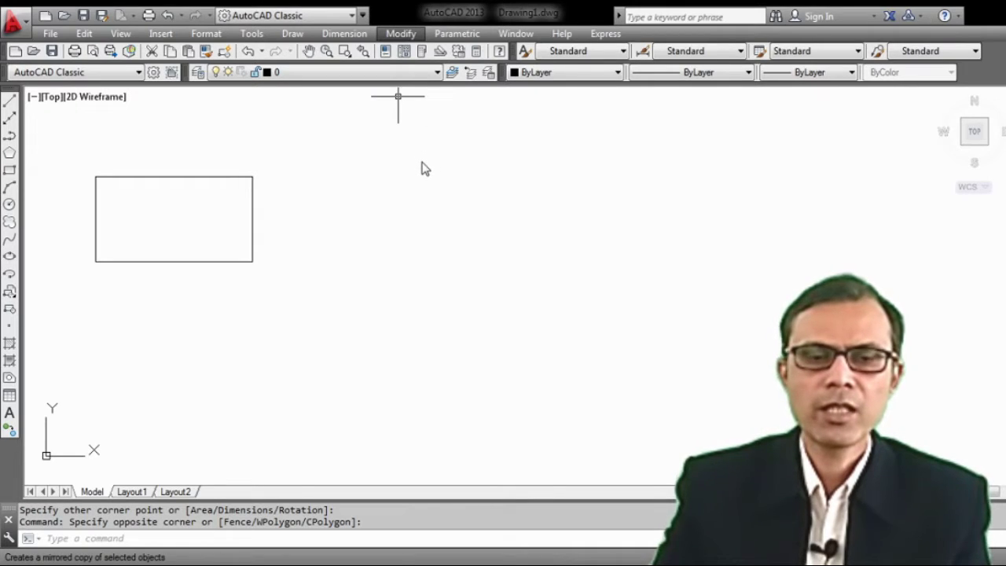
{"action": "left_click", "coordinate": [423, 168]}
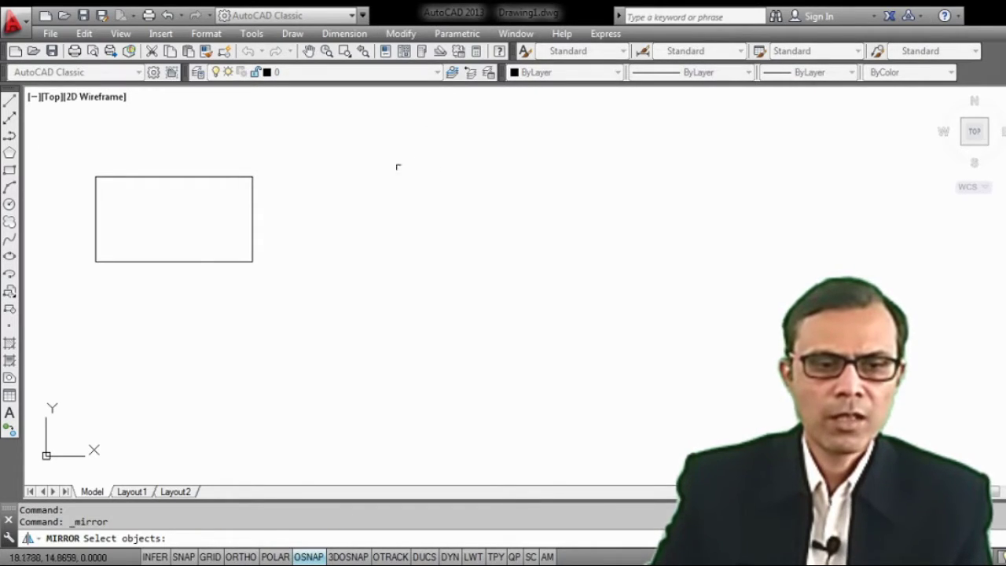
{"action": "left_click", "coordinate": [169, 175]}
{"action": "left_click", "coordinate": [168, 175]}
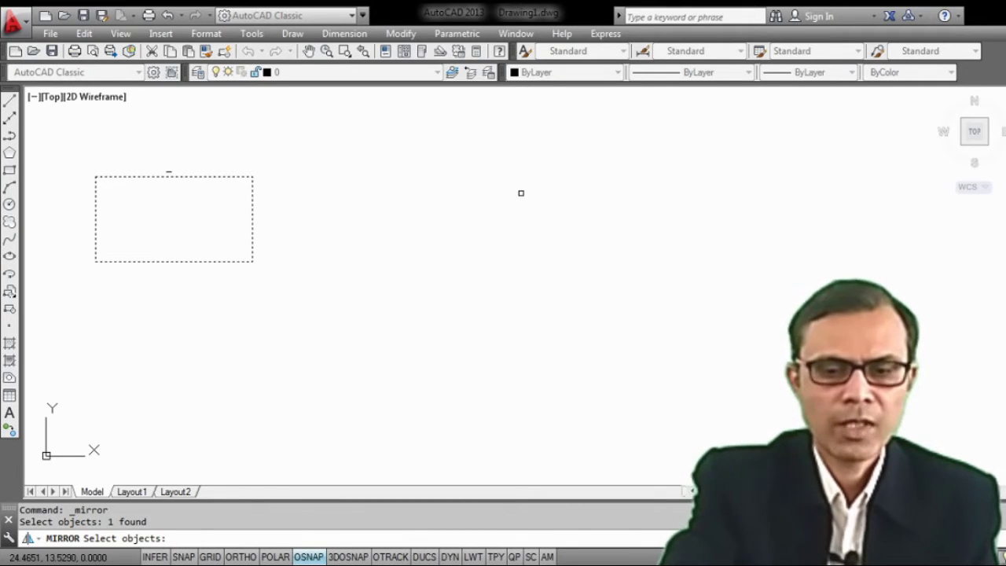
{"action": "key", "text": "Return"}
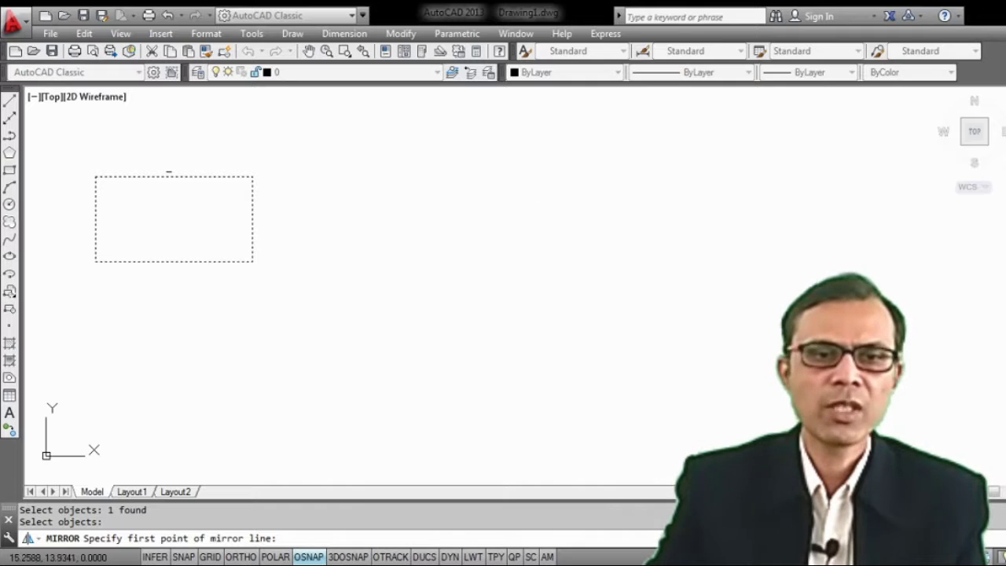
{"action": "left_click", "coordinate": [330, 131]}
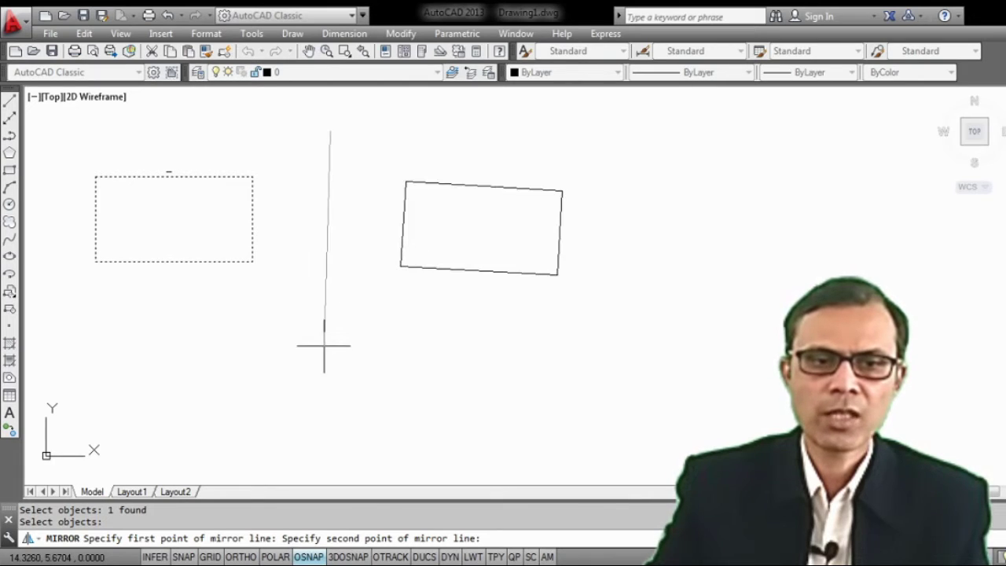
{"action": "left_click", "coordinate": [330, 346]}
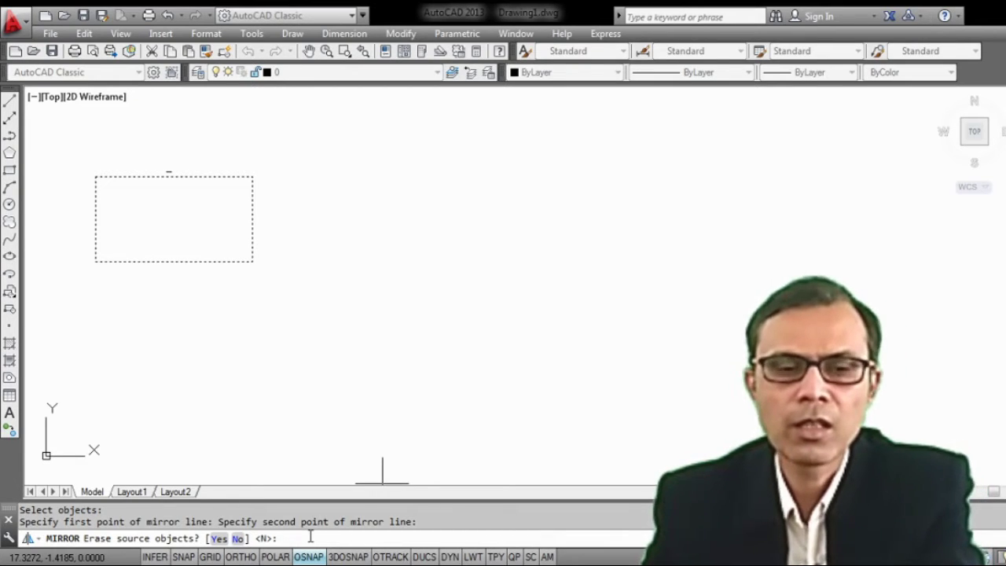
{"action": "type", "text": "N"}
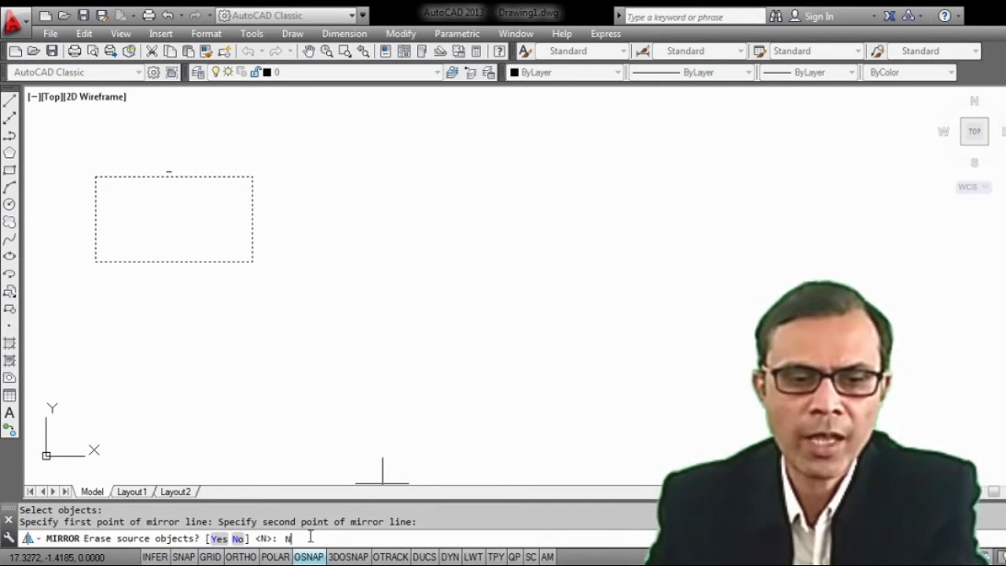
{"action": "key", "text": "Return"}
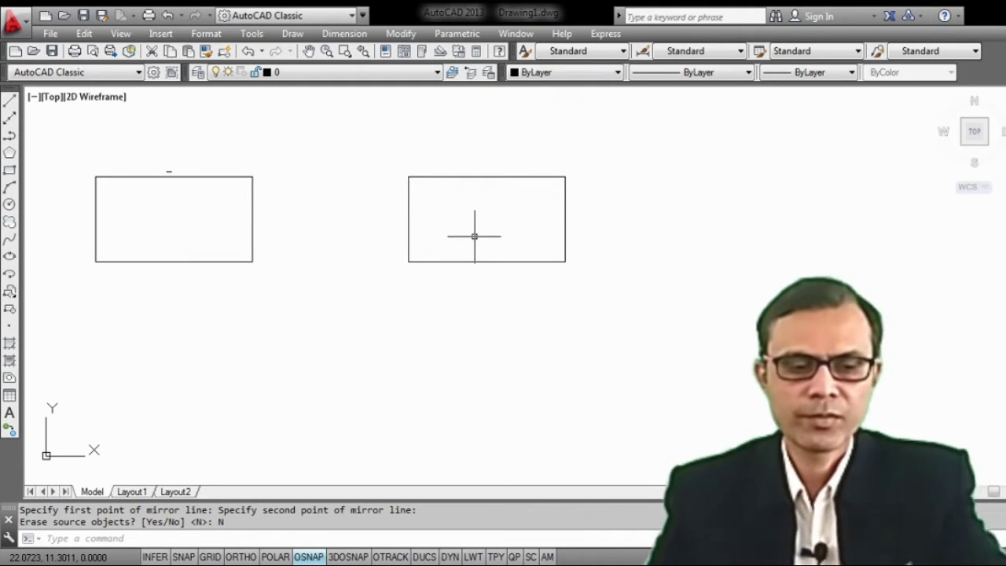
{"action": "type", "text": "A"}
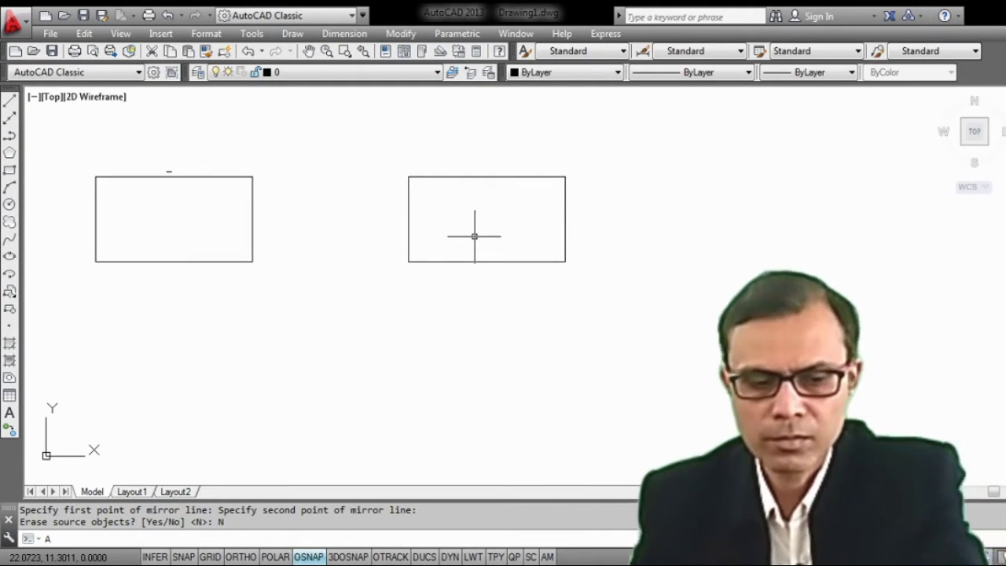
{"action": "key", "text": "ctrl+a"}
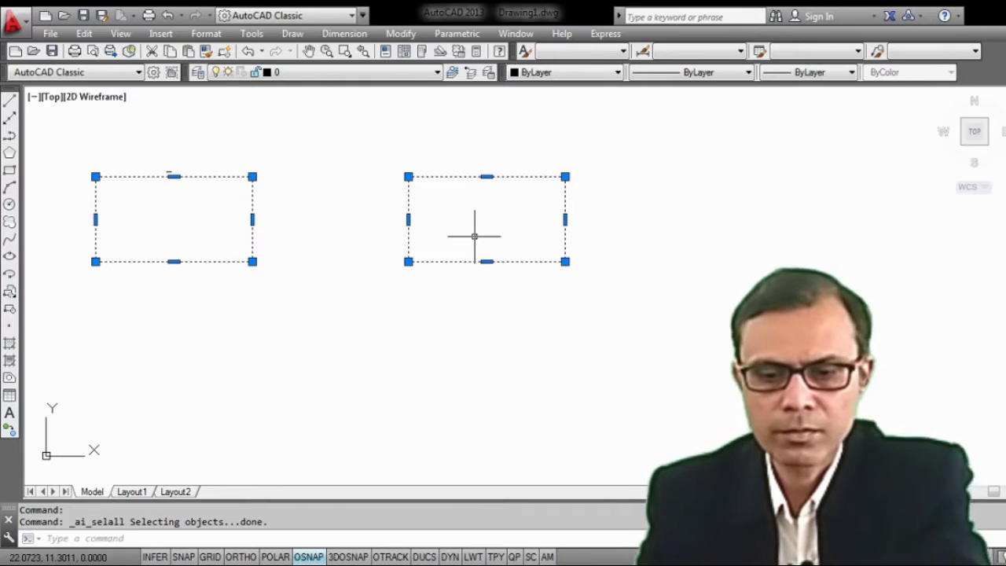
{"action": "key", "text": "Delete"}
{"action": "left_click", "coordinate": [474, 236]}
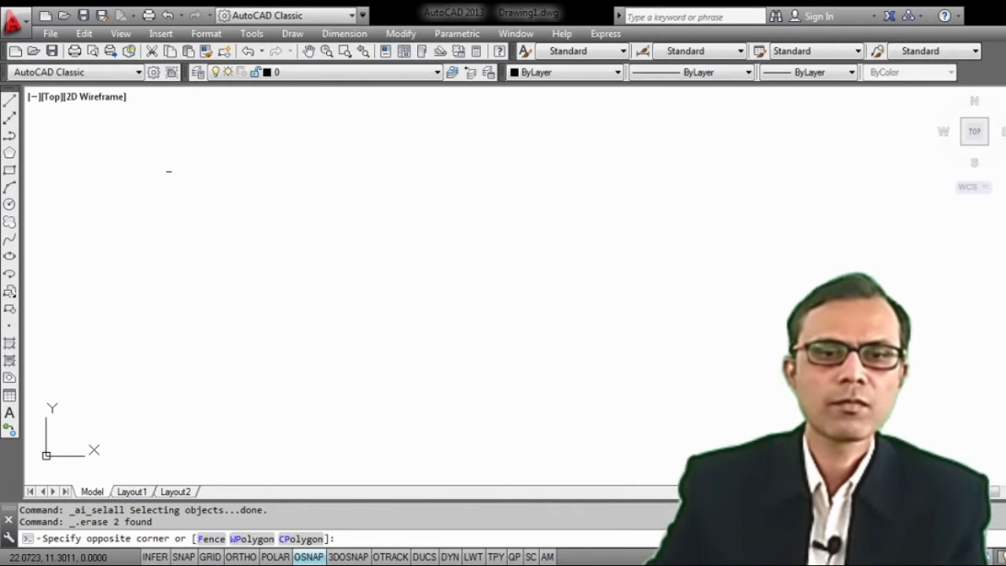
{"action": "left_click", "coordinate": [357, 135]}
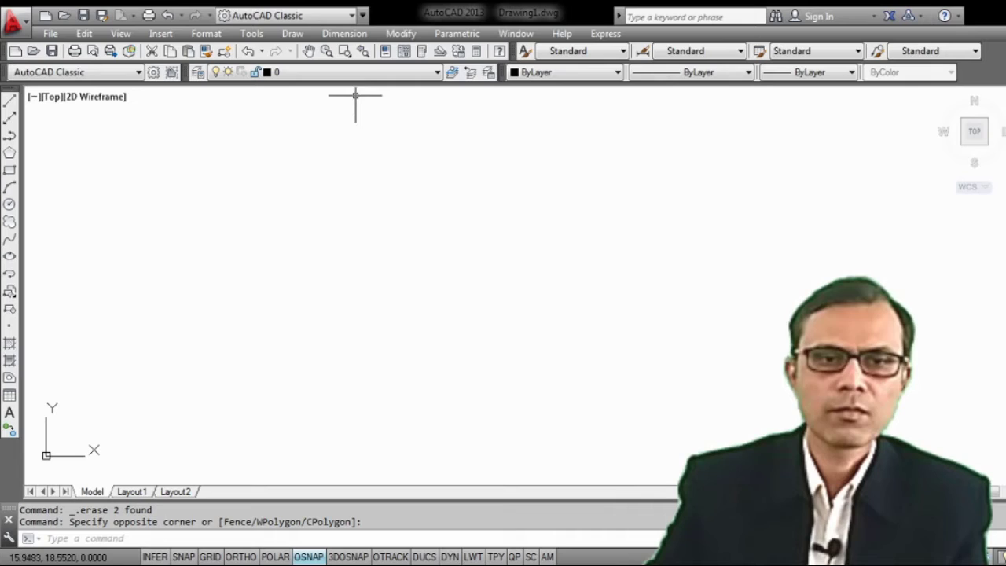
{"action": "left_click", "coordinate": [399, 34]}
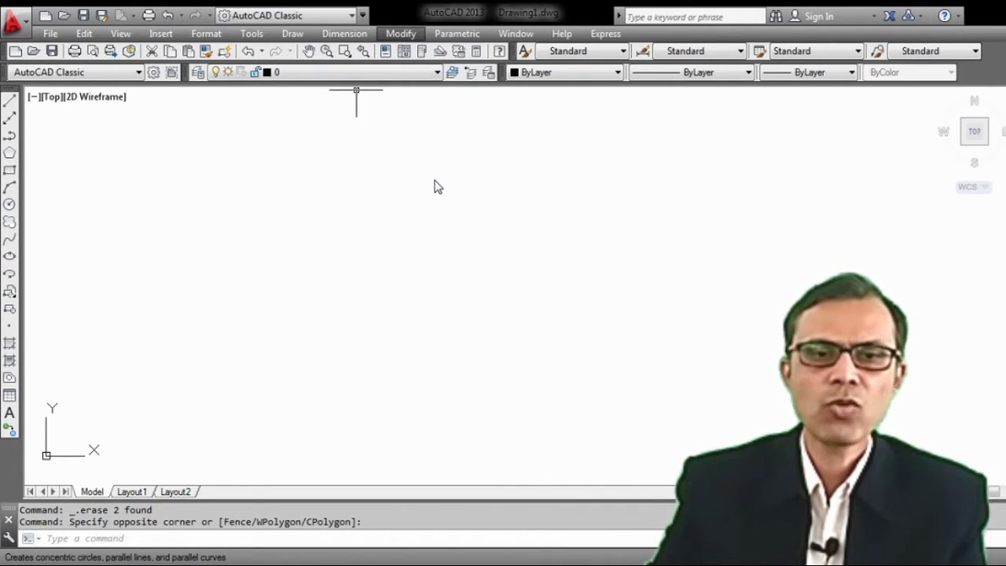
{"action": "left_click", "coordinate": [274, 214]}
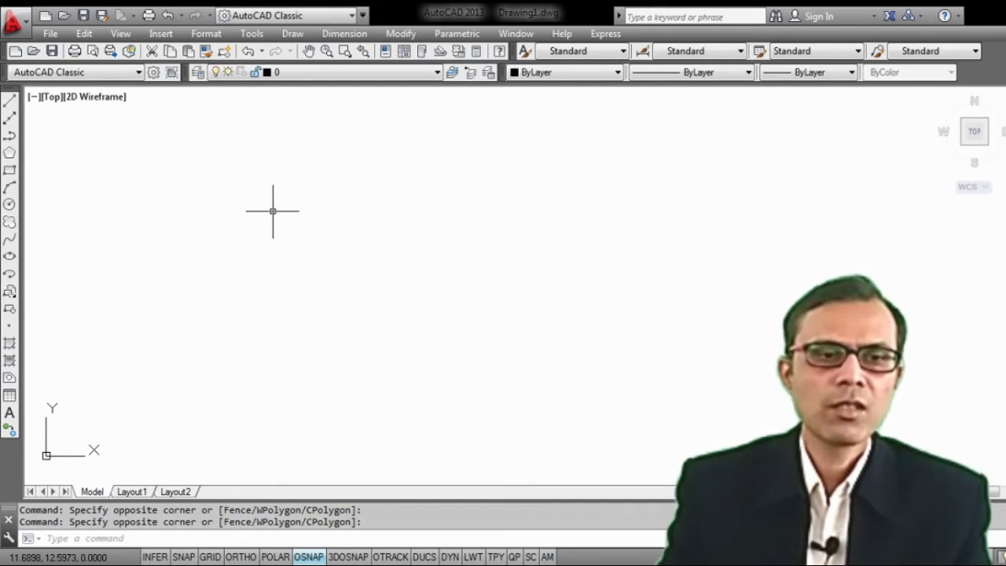
Draw a circle near the upper left by picking its center and a radius point.
{"action": "left_click", "coordinate": [10, 205]}
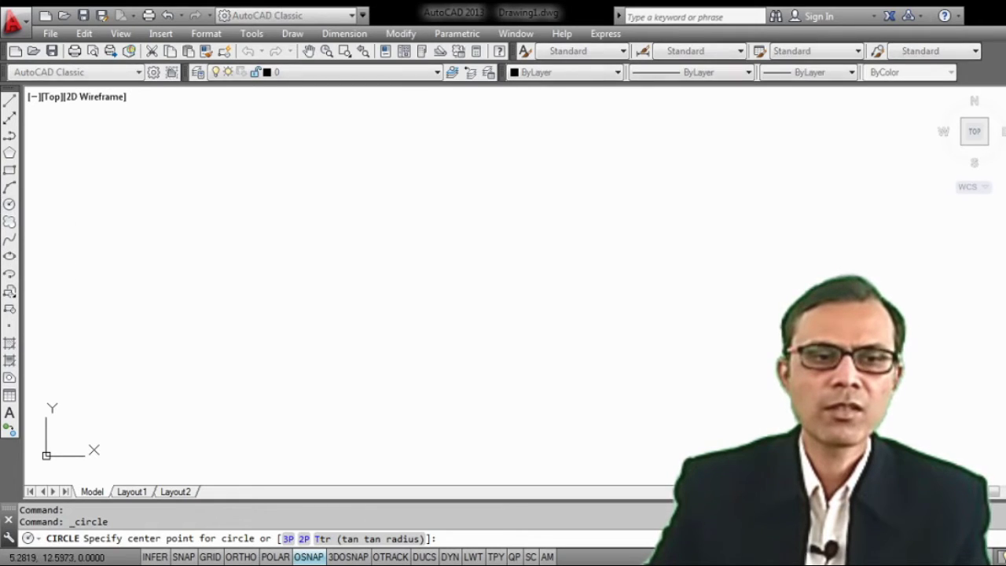
{"action": "left_click", "coordinate": [144, 211]}
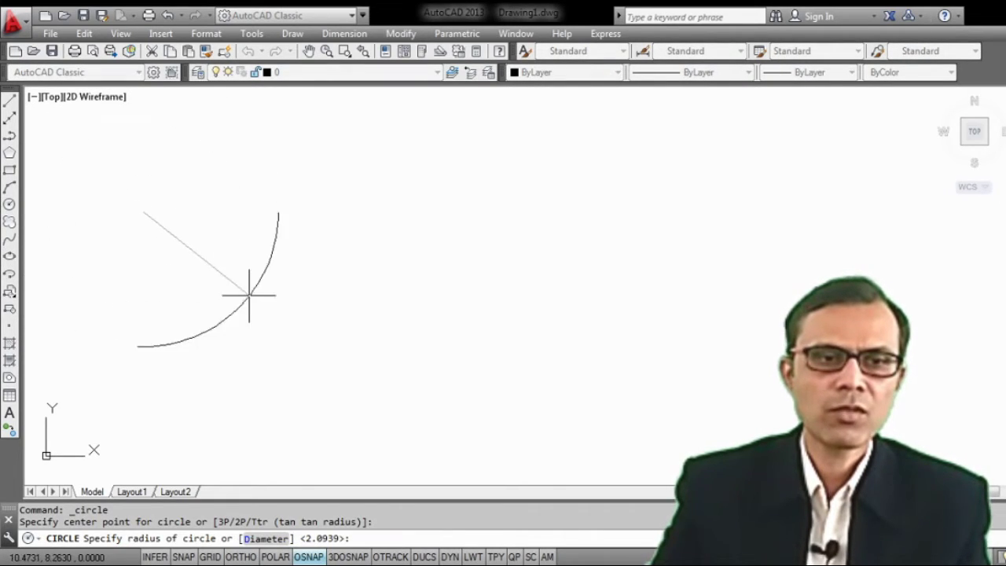
{"action": "left_click", "coordinate": [208, 216]}
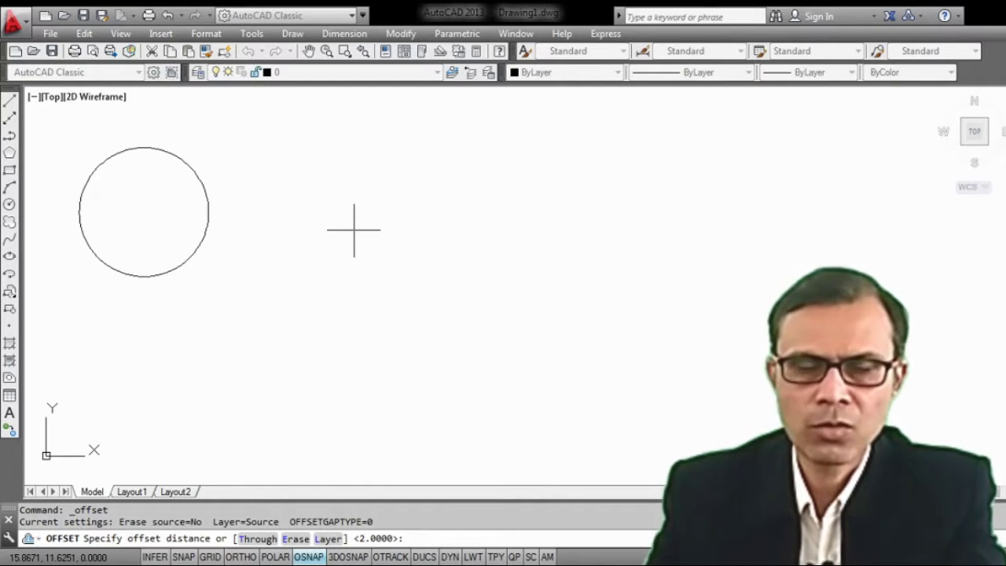
Offset the circle by 2 both outward and inward, making three concentric circles.
{"action": "type", "text": "2"}
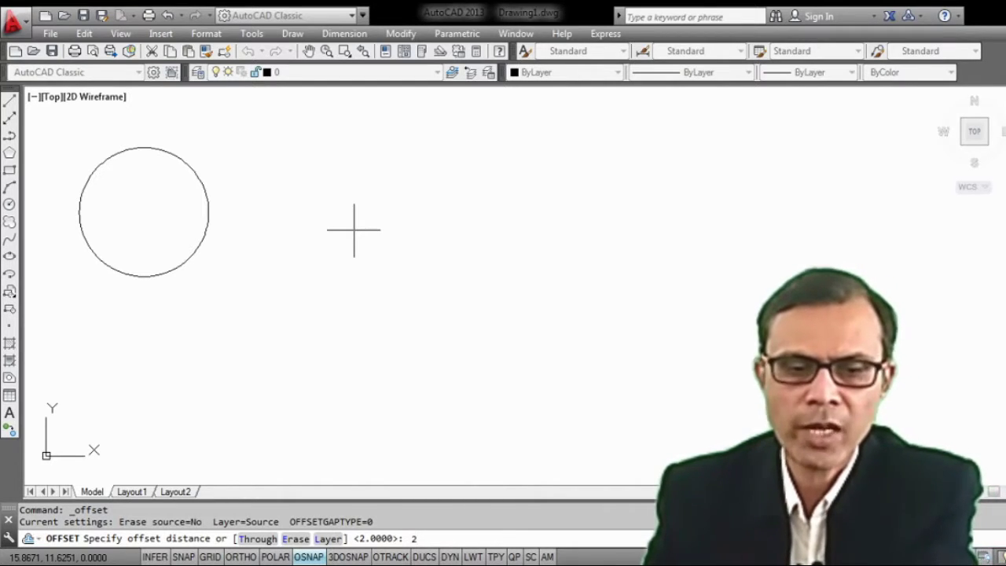
{"action": "key", "text": "Return"}
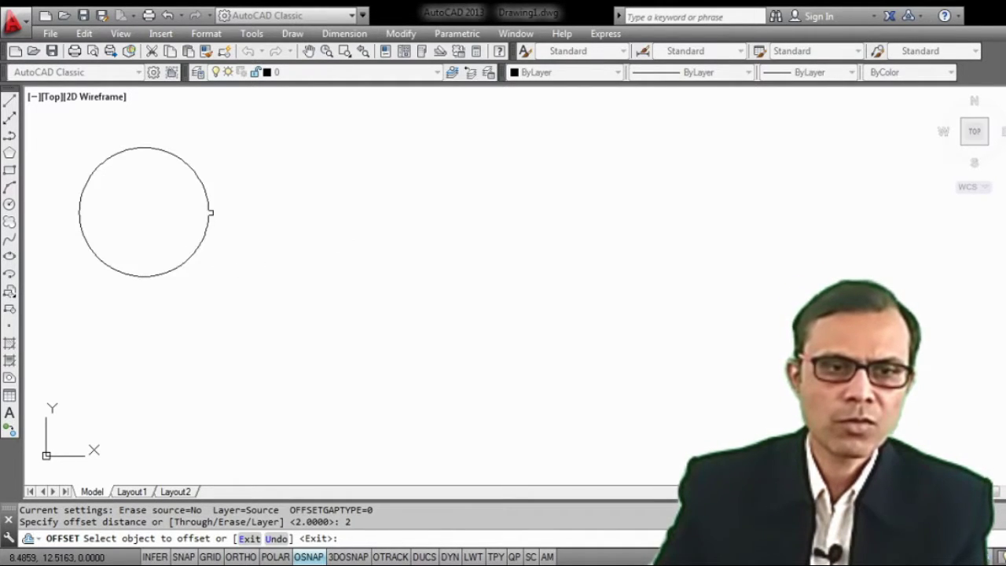
{"action": "left_click", "coordinate": [209, 213]}
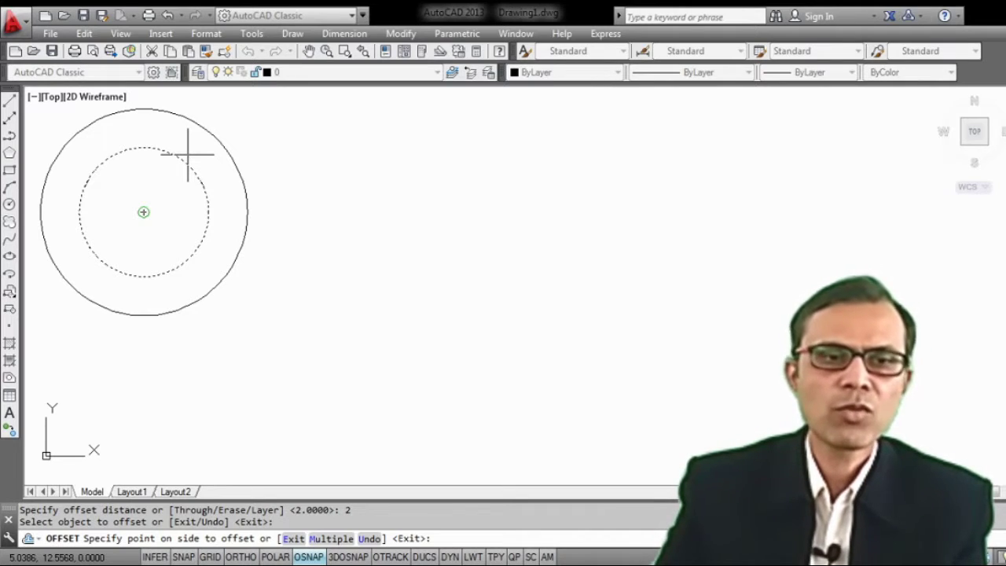
{"action": "left_click", "coordinate": [204, 126]}
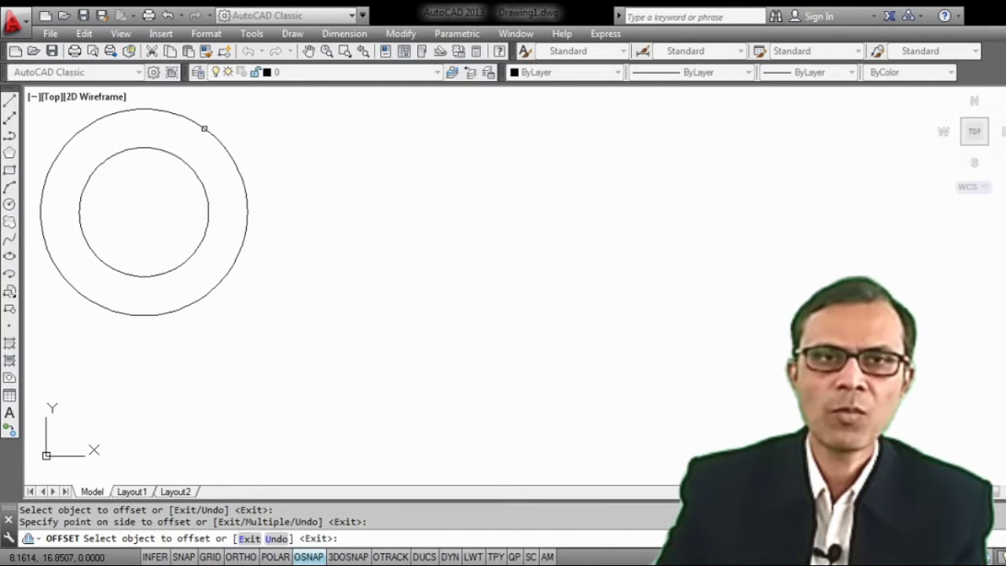
{"action": "left_click", "coordinate": [177, 160]}
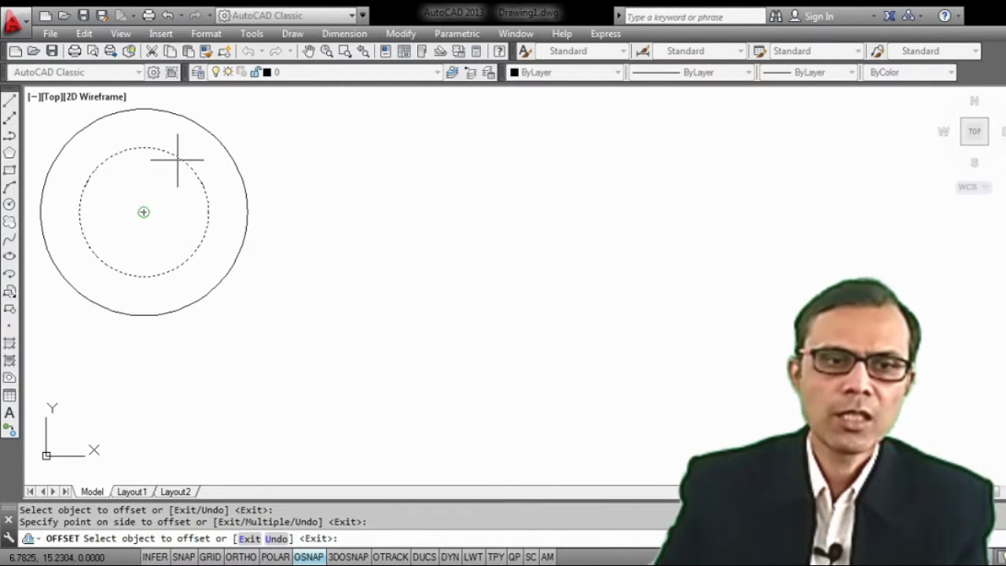
{"action": "left_click", "coordinate": [155, 211]}
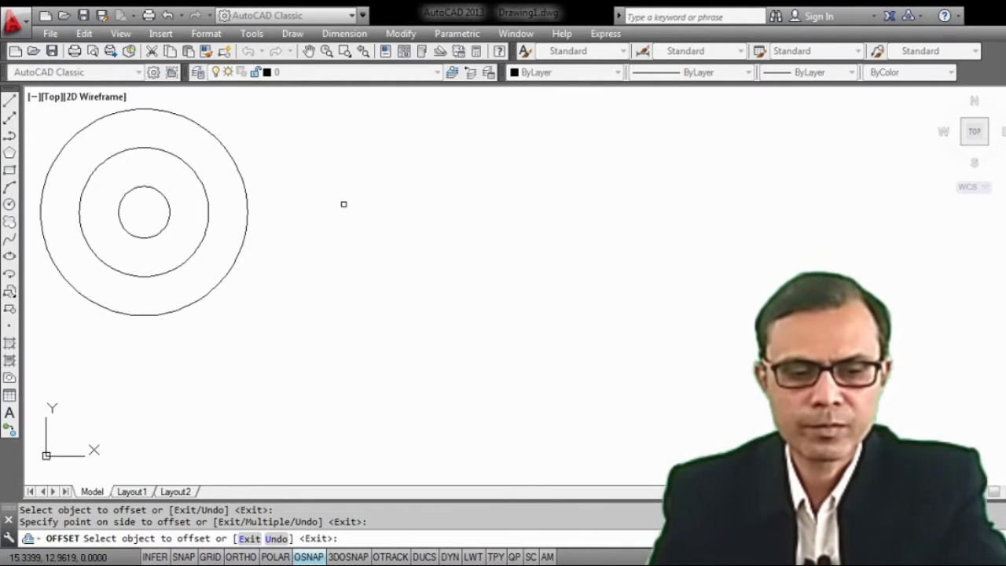
{"action": "key", "text": "Escape"}
{"action": "key", "text": "ctrl+a"}
Delete all three concentric circles, leaving the canvas blank.
{"action": "key", "text": "Delete"}
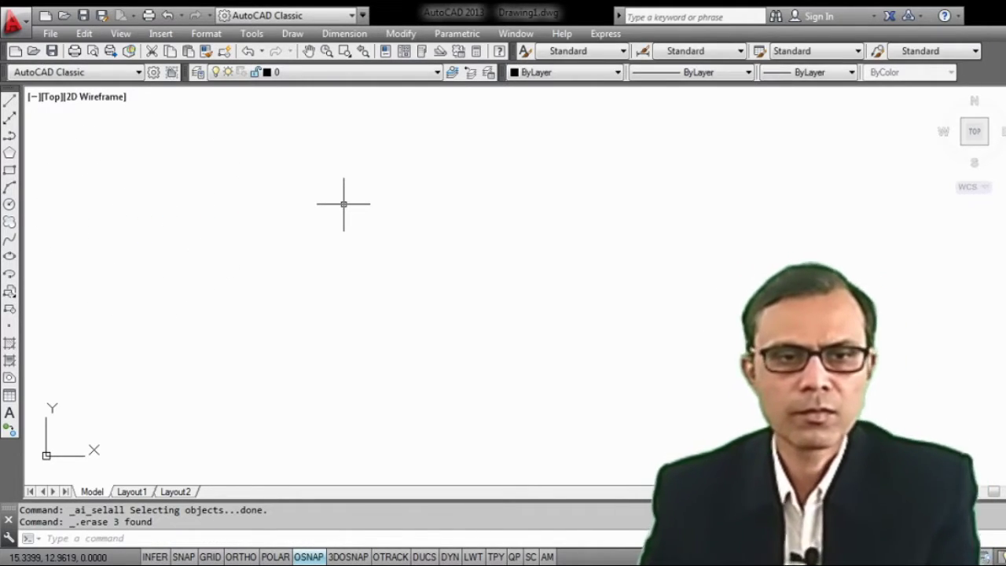
{"action": "left_click", "coordinate": [787, 331]}
{"action": "left_click", "coordinate": [401, 152]}
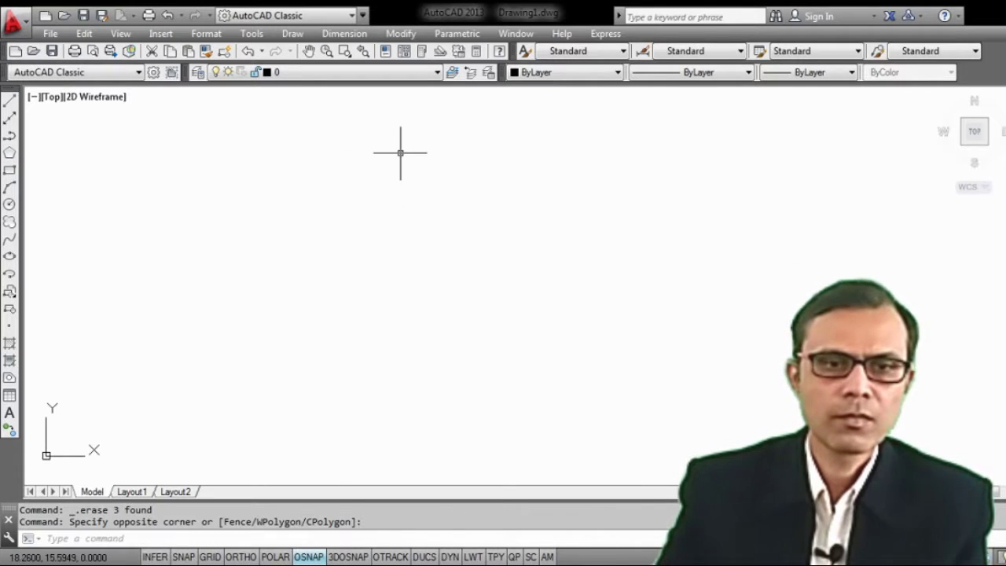
{"action": "left_click", "coordinate": [399, 34]}
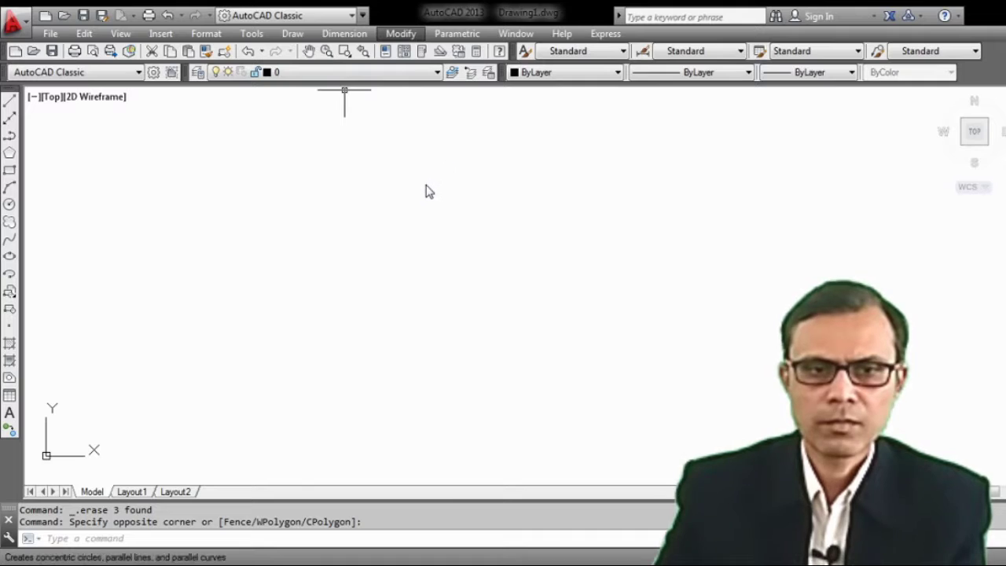
{"action": "left_click", "coordinate": [222, 197]}
{"action": "left_click", "coordinate": [265, 176]}
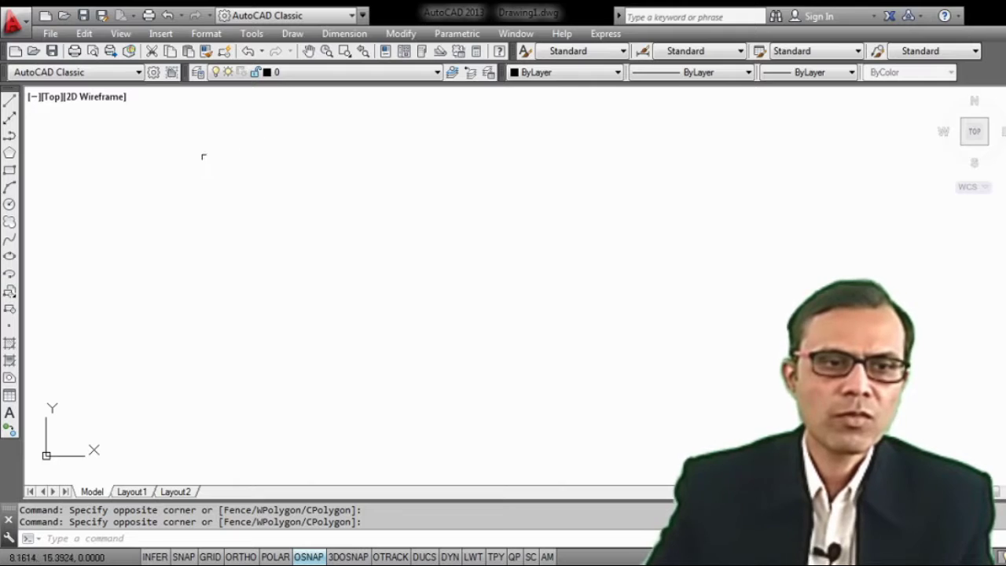
{"action": "left_click", "coordinate": [313, 228]}
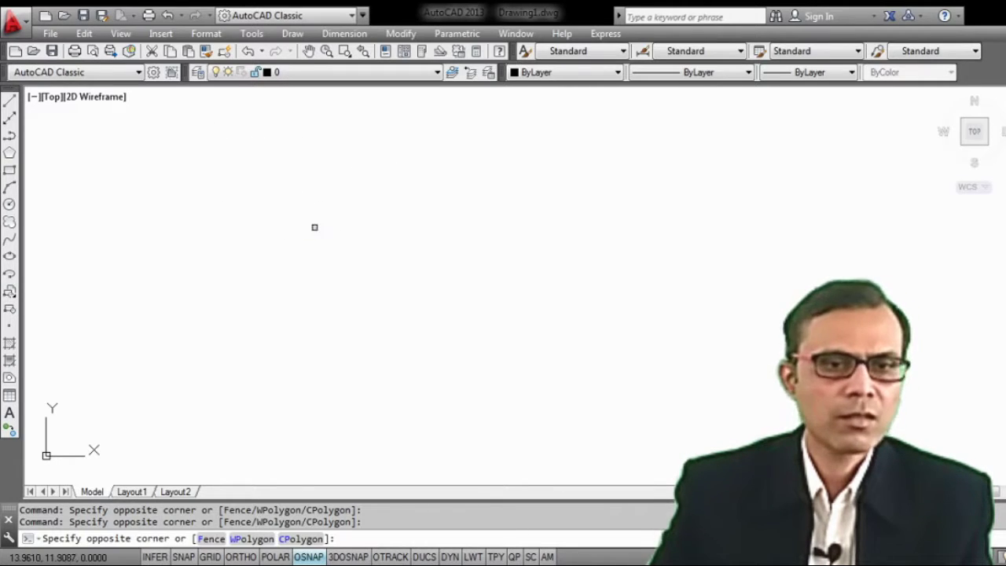
{"action": "left_click", "coordinate": [314, 226]}
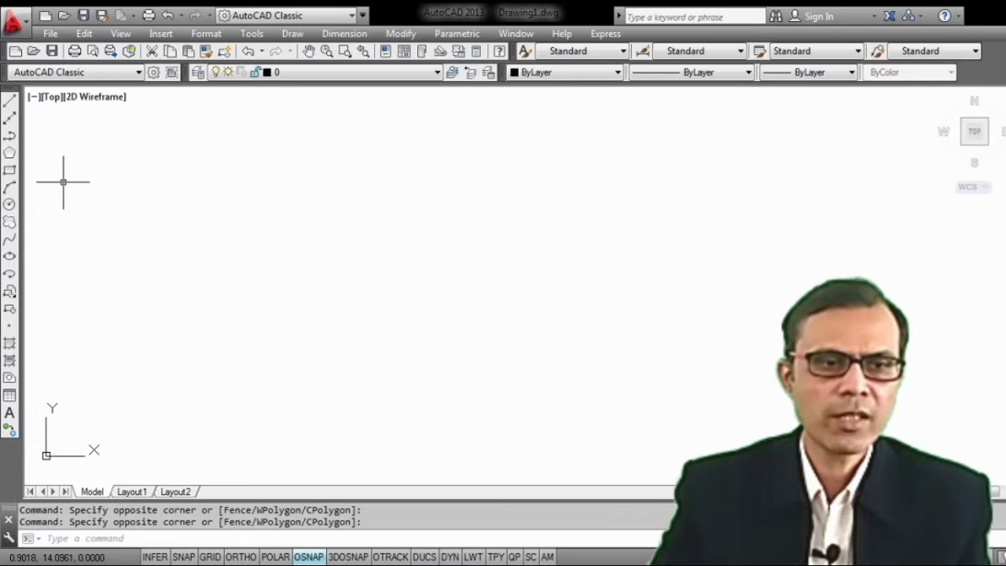
Draw a small circle near the upper left and start a Rectangular Array on it.
{"action": "left_click", "coordinate": [9, 204]}
{"action": "left_click", "coordinate": [170, 223]}
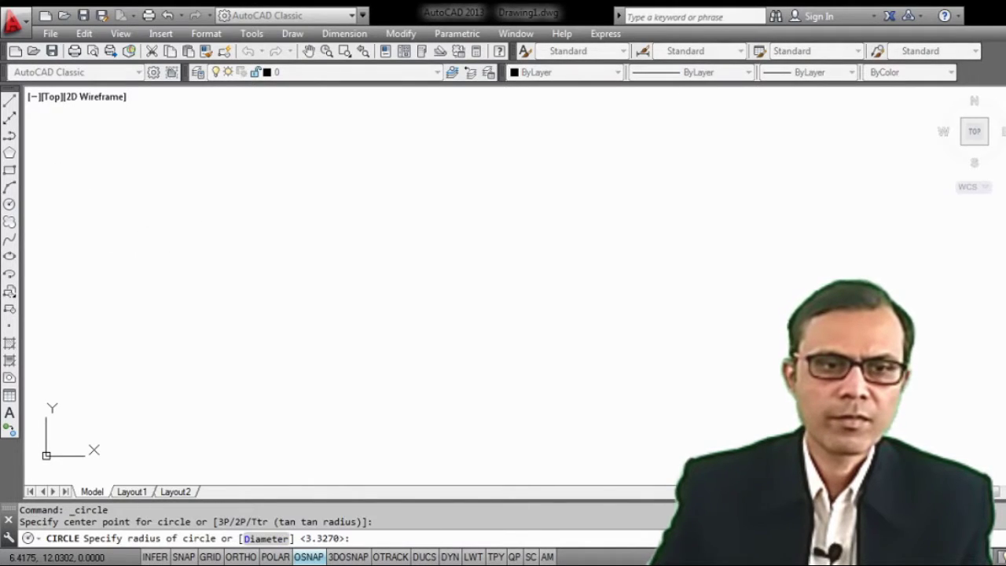
{"action": "left_click", "coordinate": [183, 226]}
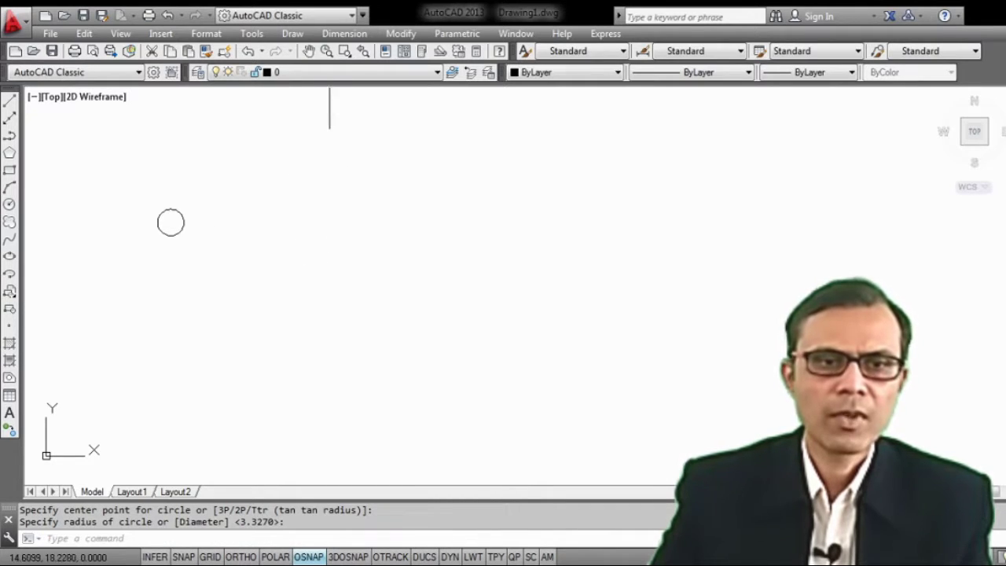
{"action": "left_click", "coordinate": [400, 34]}
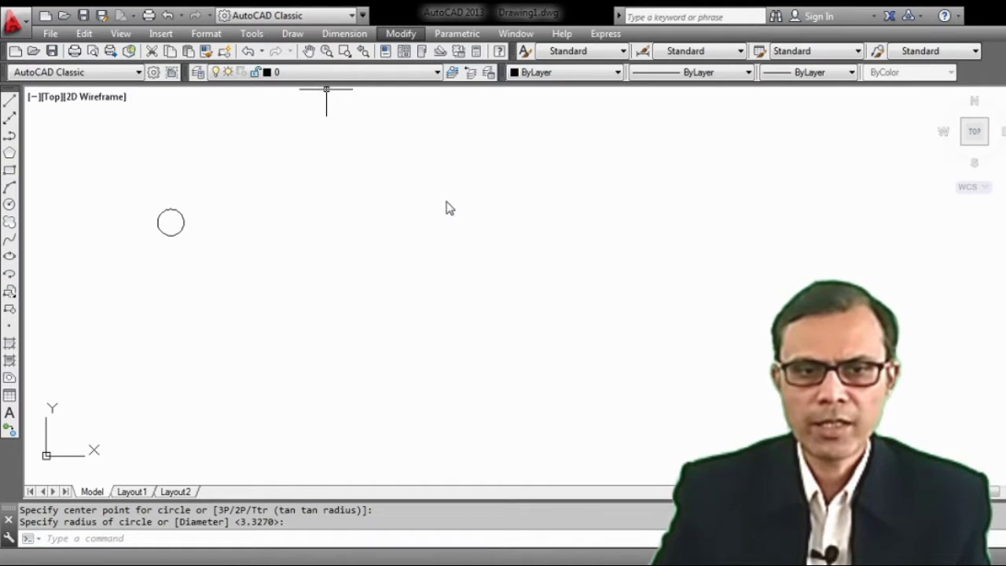
{"action": "left_click", "coordinate": [575, 196]}
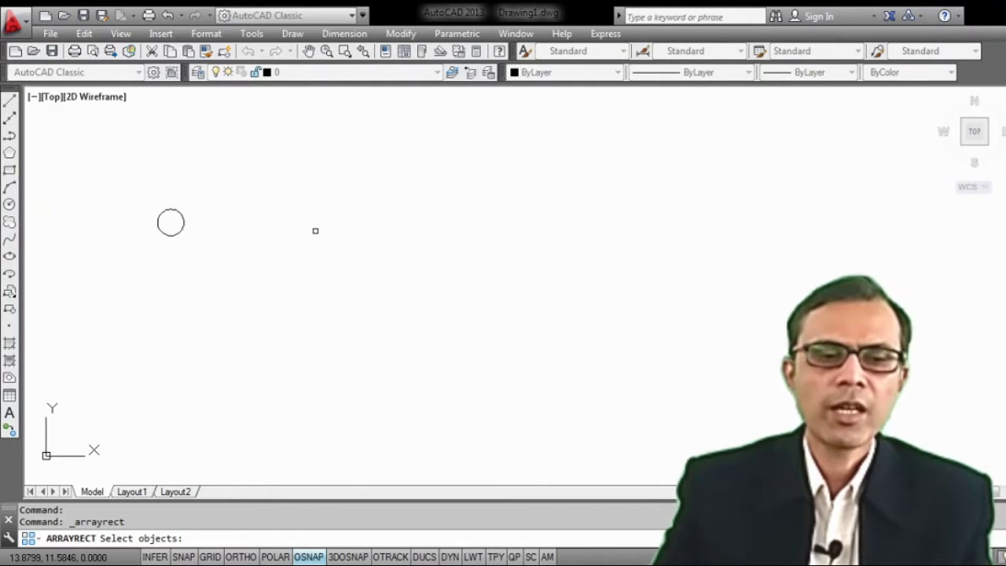
Array the small circle into 3 rows by 8 columns, then delete the whole array.
{"action": "left_click", "coordinate": [179, 211]}
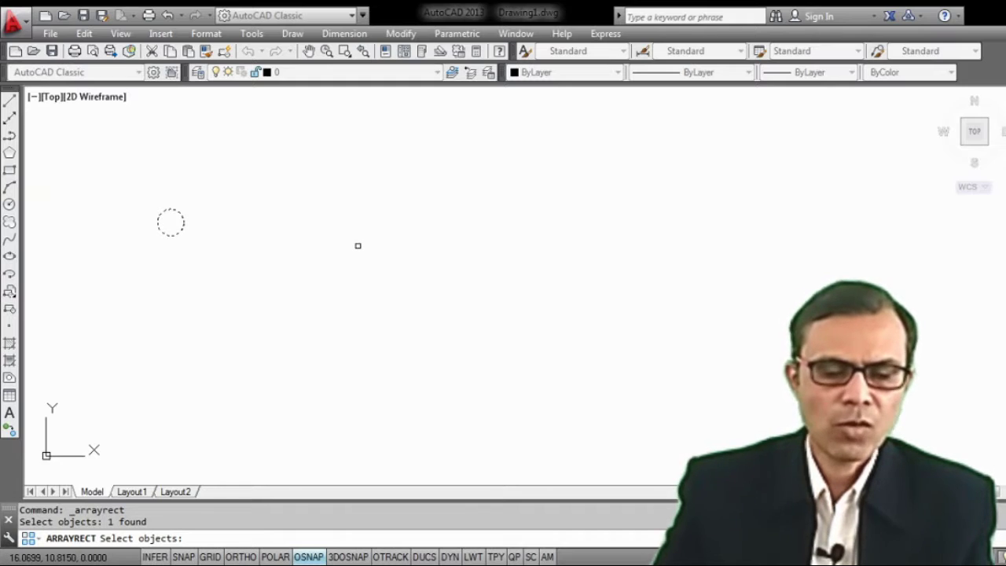
{"action": "key", "text": "Return"}
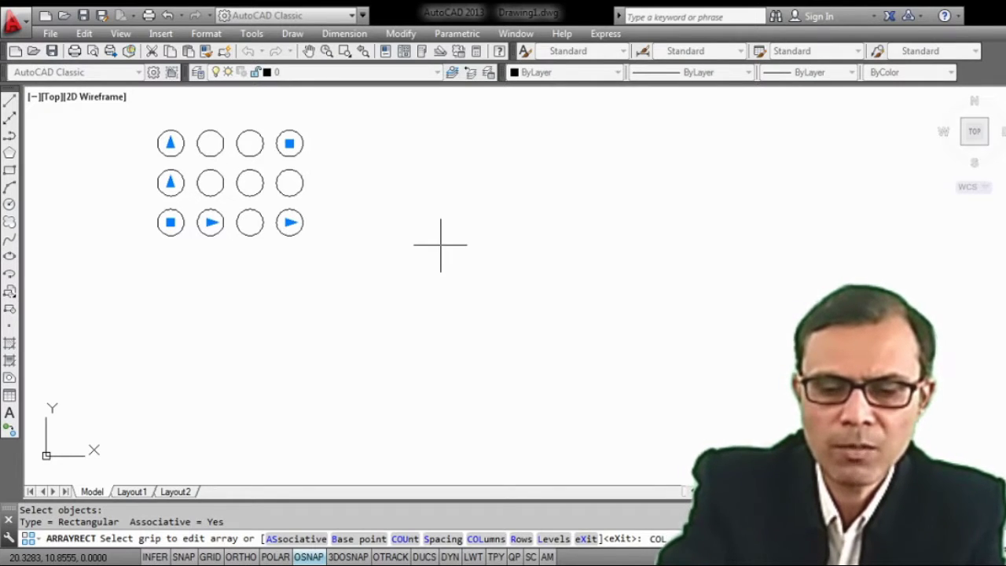
{"action": "key", "text": "Return"}
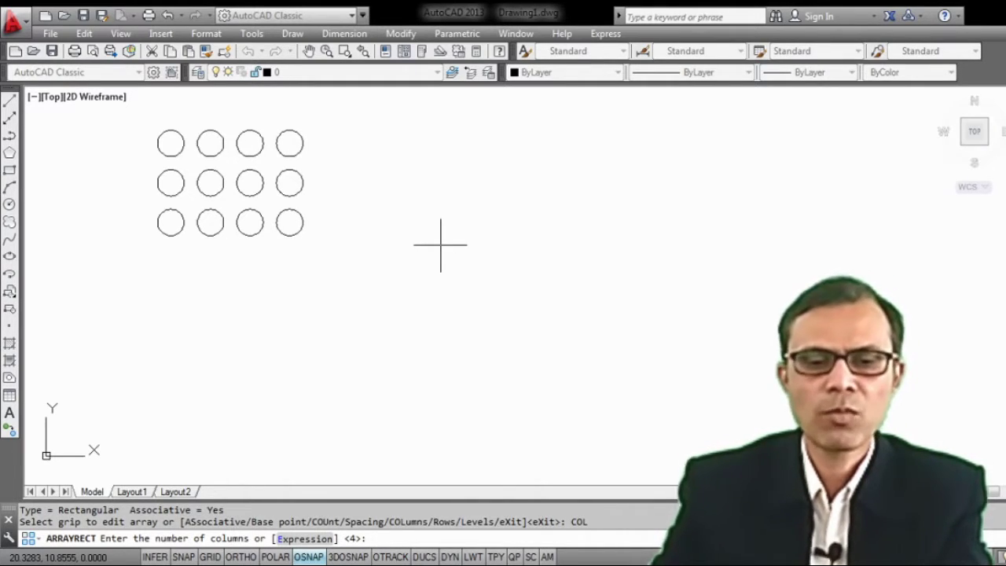
{"action": "type", "text": "8"}
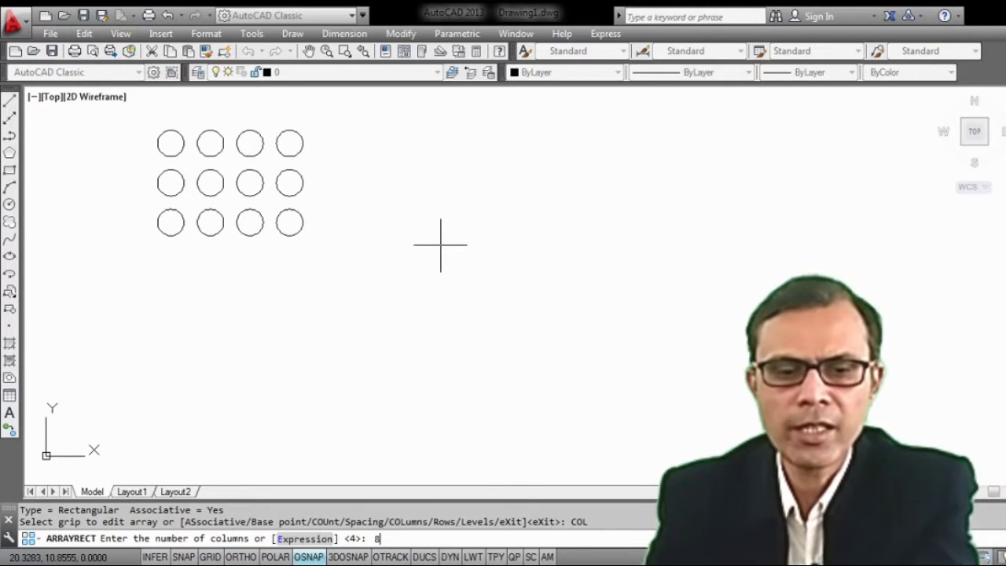
{"action": "key", "text": "Return"}
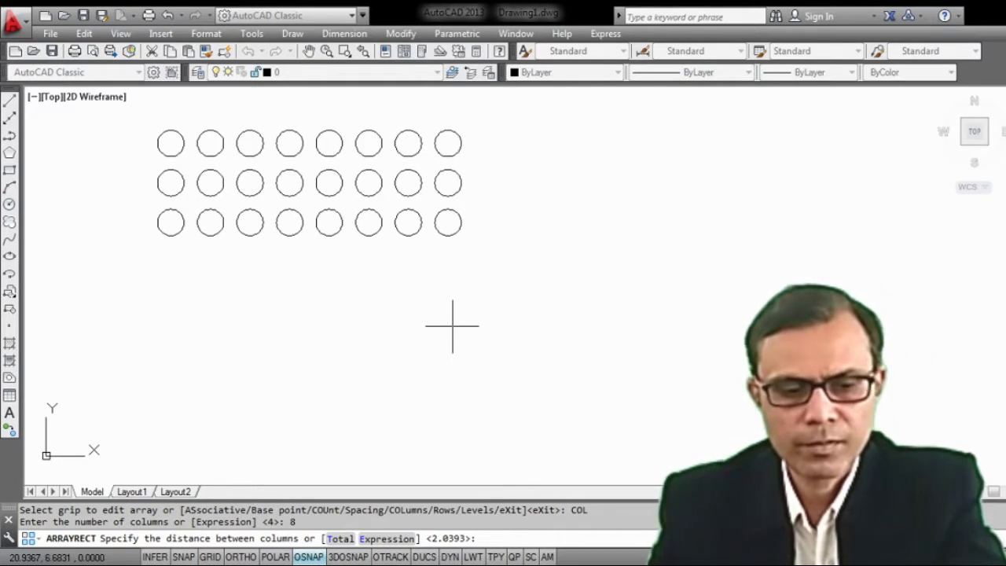
{"action": "key", "text": "ctrl+a"}
{"action": "key", "text": "Delete"}
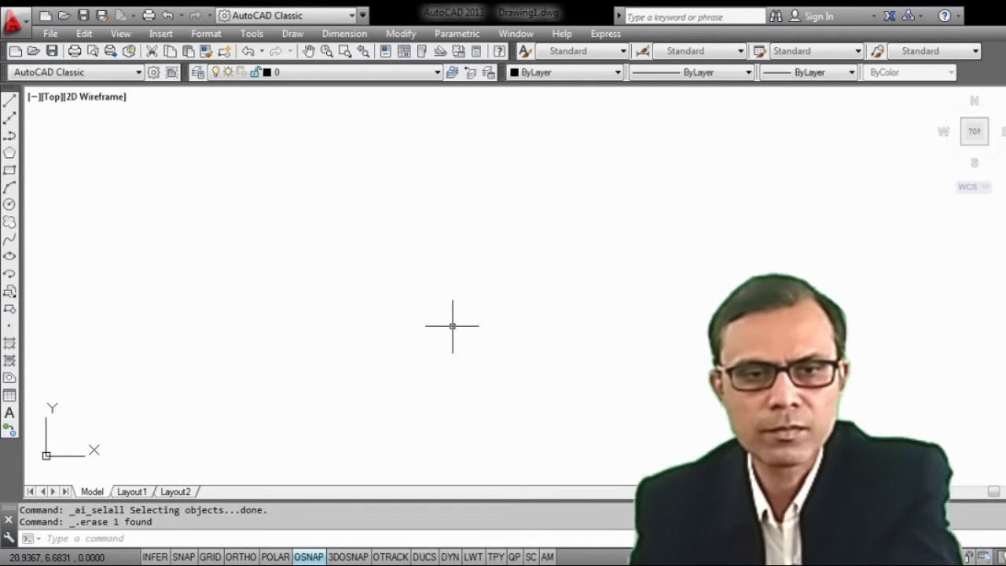
Dismiss the Modify menu and clear the stray selection windows on the empty canvas.
{"action": "left_click", "coordinate": [452, 326]}
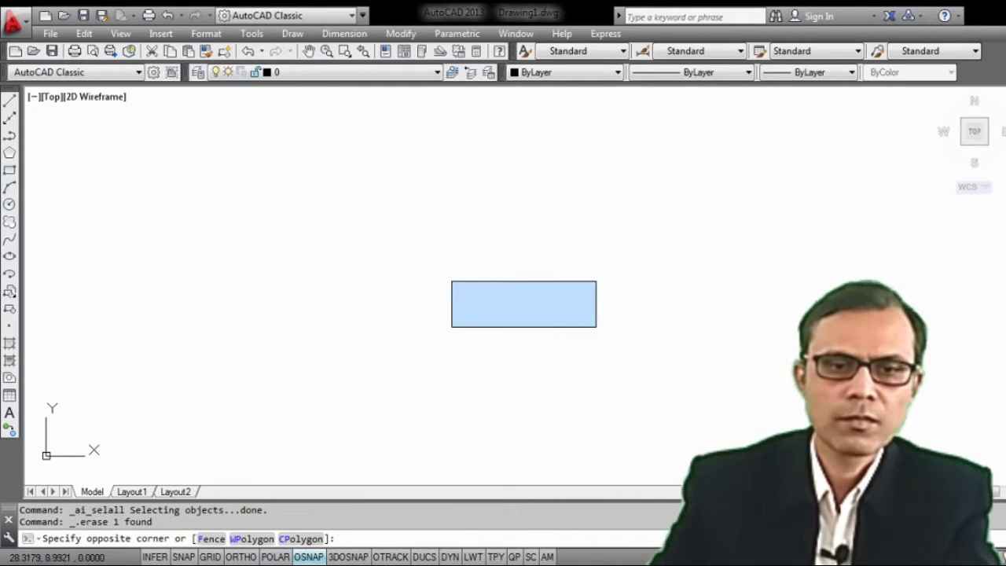
{"action": "left_click", "coordinate": [621, 256]}
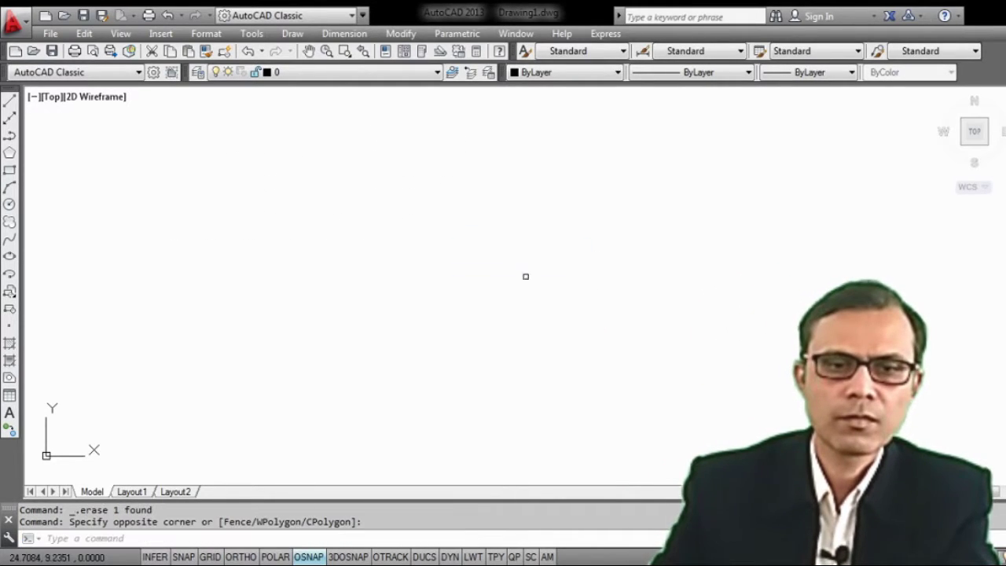
{"action": "left_click", "coordinate": [391, 35]}
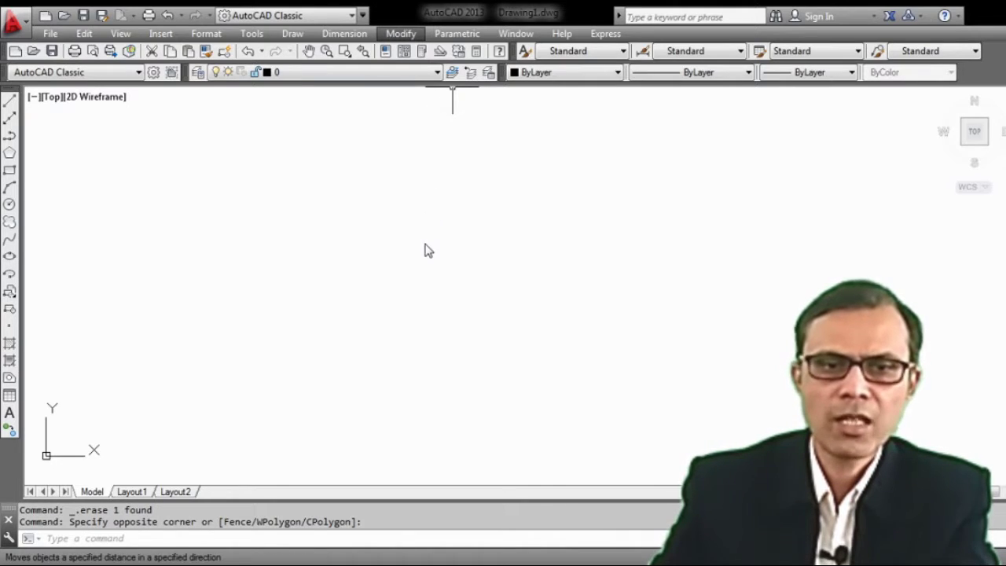
{"action": "left_click", "coordinate": [308, 245]}
{"action": "left_click", "coordinate": [305, 241]}
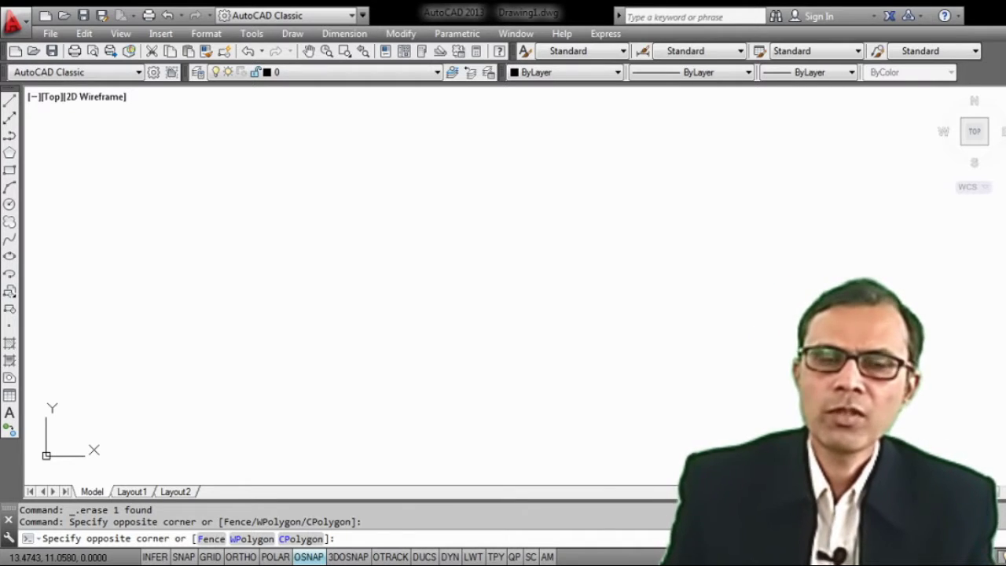
{"action": "left_click", "coordinate": [338, 239]}
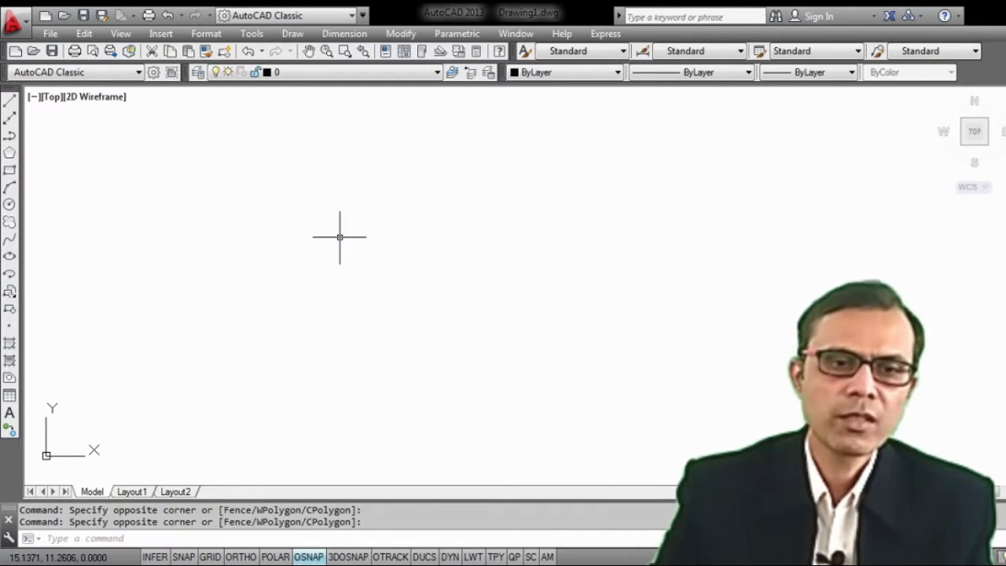
Draw a rectangle in the upper-left part of the drawing.
{"action": "left_click", "coordinate": [9, 170]}
{"action": "left_click", "coordinate": [98, 192]}
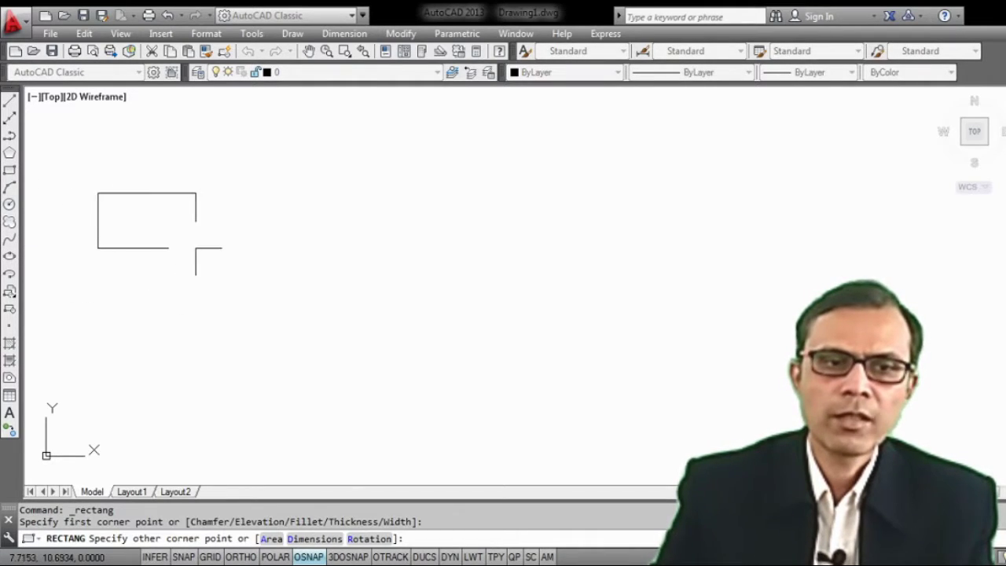
{"action": "left_click", "coordinate": [211, 254]}
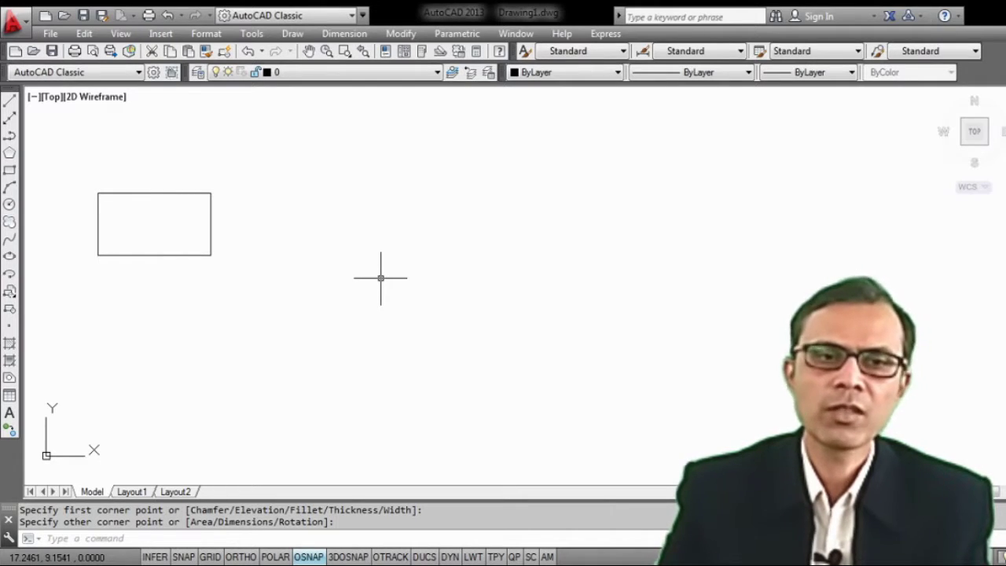
{"action": "left_click", "coordinate": [405, 35]}
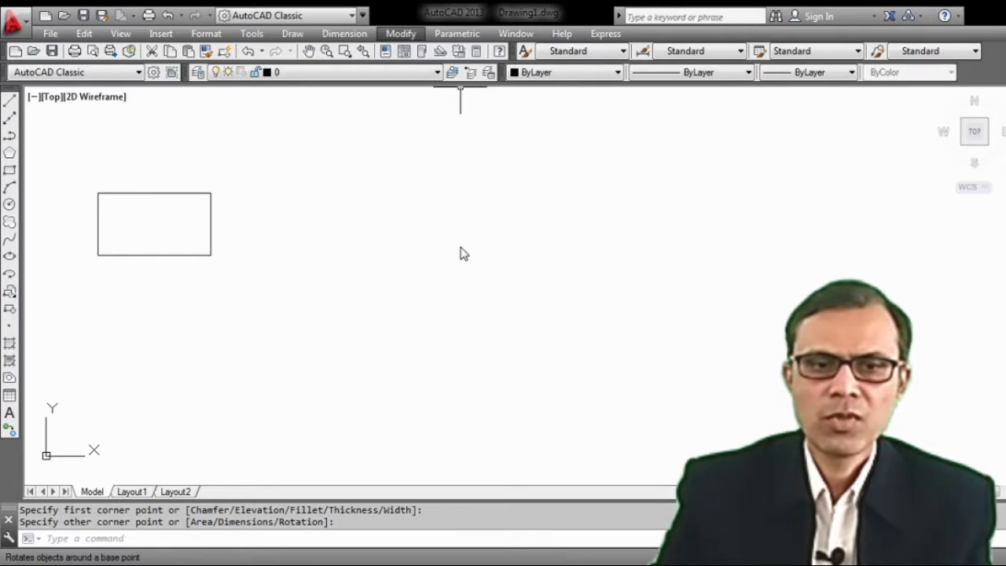
Move the rectangle by its lower-right corner to a spot lower and further right, then select everything.
{"action": "left_click", "coordinate": [413, 243]}
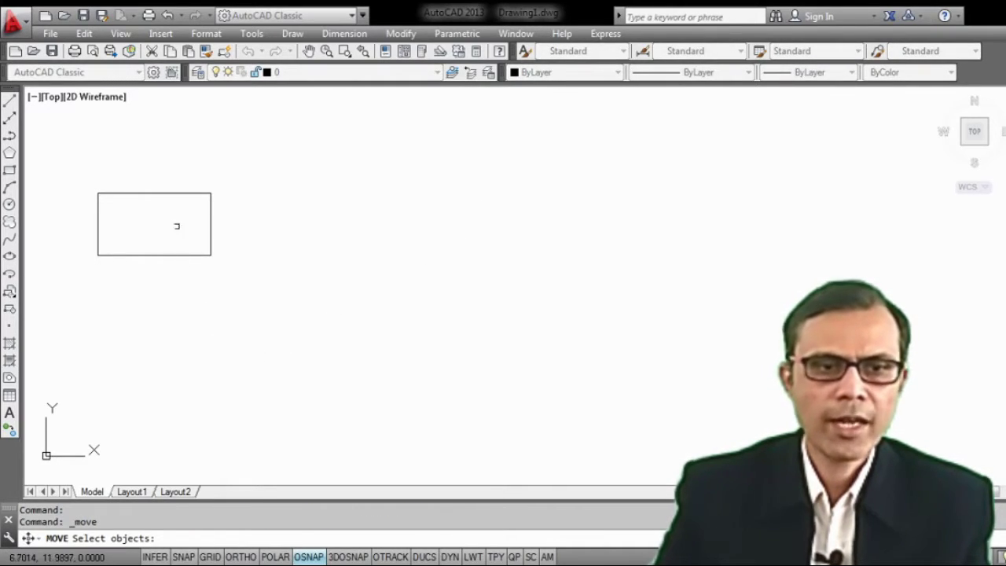
{"action": "left_click", "coordinate": [158, 192]}
{"action": "left_click", "coordinate": [158, 192]}
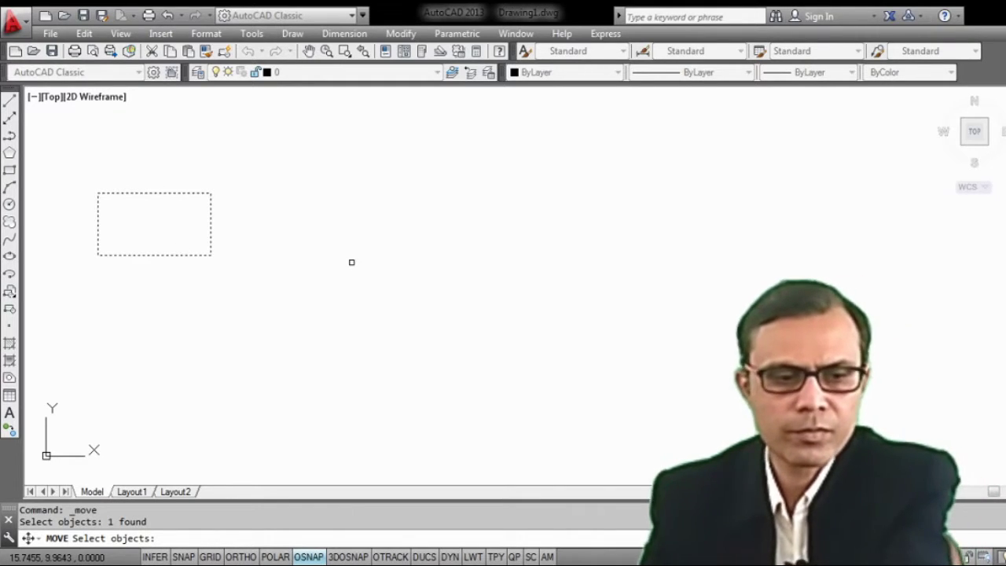
{"action": "key", "text": "Return"}
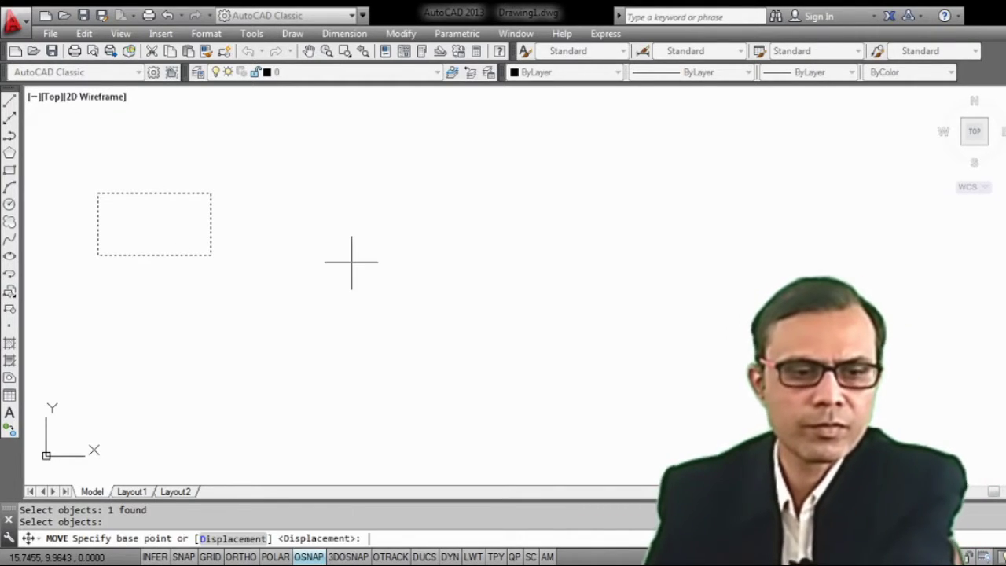
{"action": "left_click", "coordinate": [210, 255]}
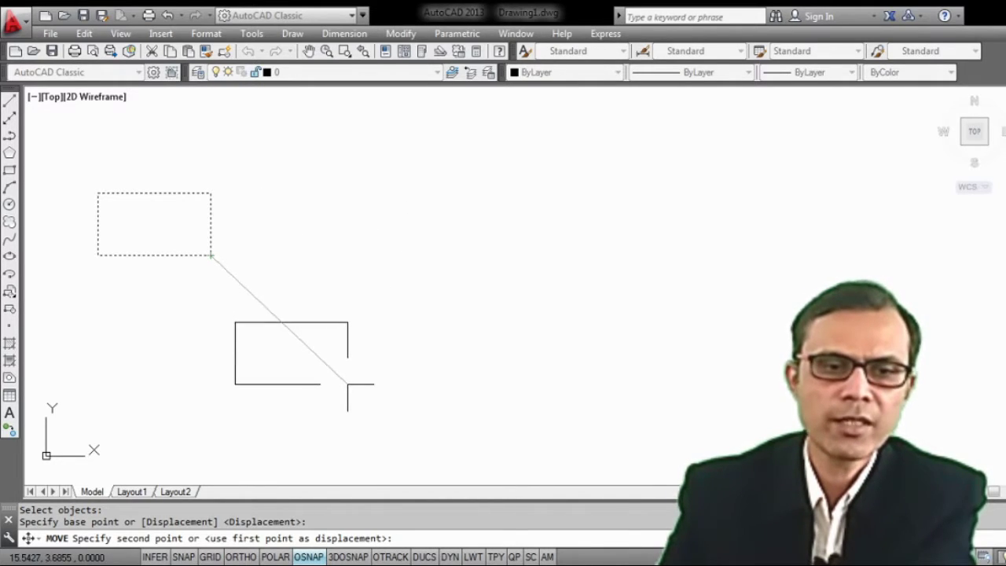
{"action": "left_click", "coordinate": [347, 383]}
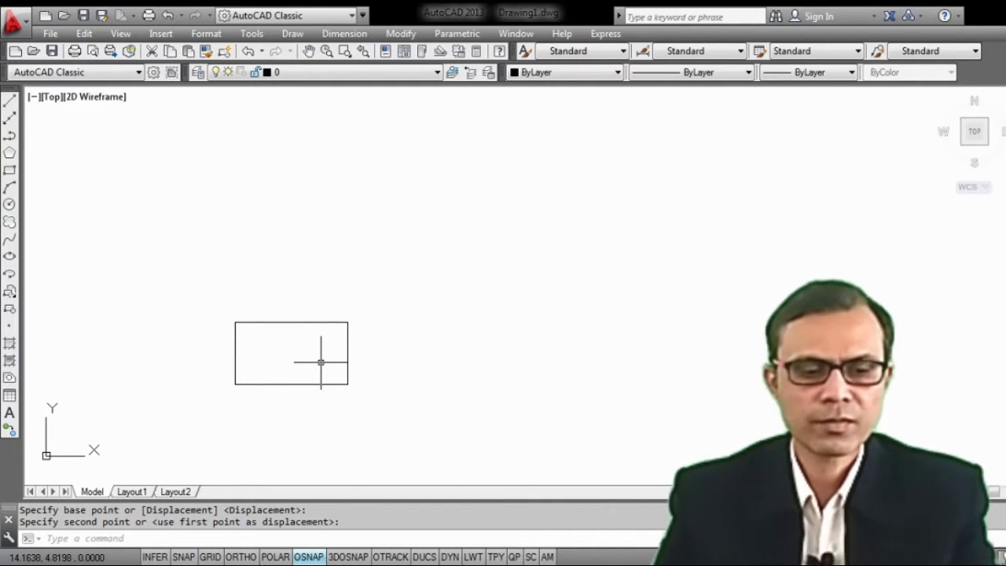
{"action": "key", "text": "ctrl+a"}
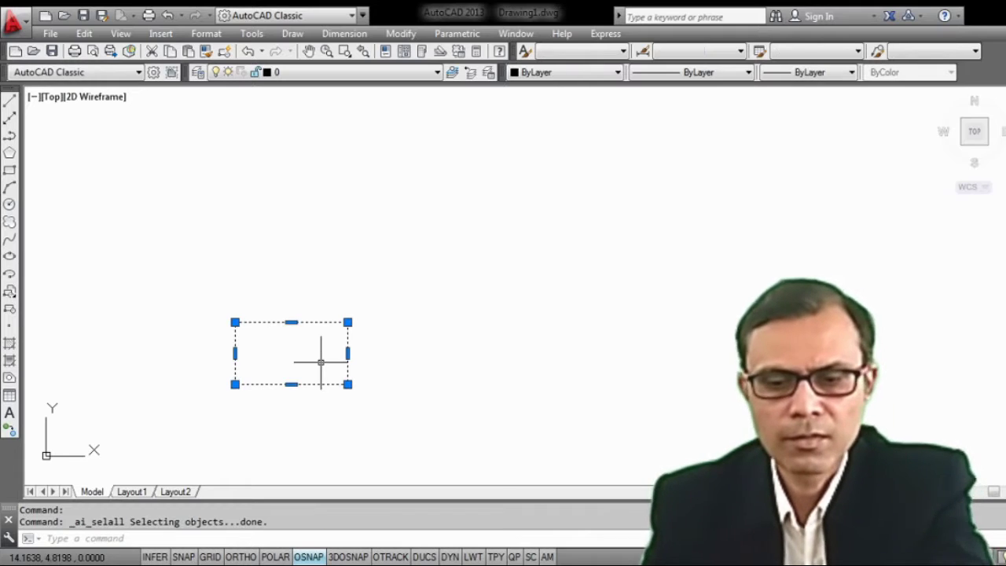
Delete the moved rectangle and draw a new rectangle in its place.
{"action": "key", "text": "Delete"}
{"action": "left_click", "coordinate": [319, 361]}
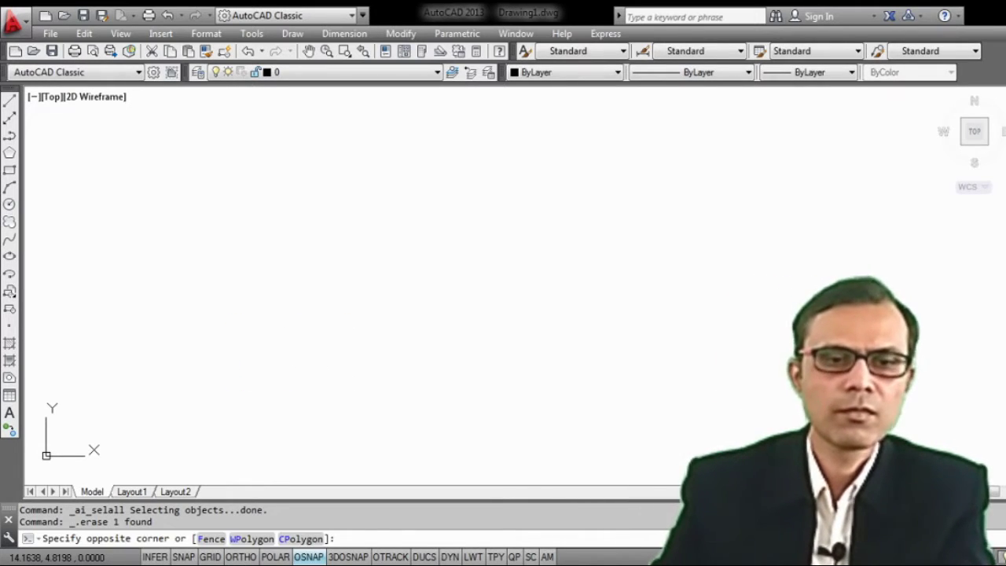
{"action": "left_click", "coordinate": [401, 33]}
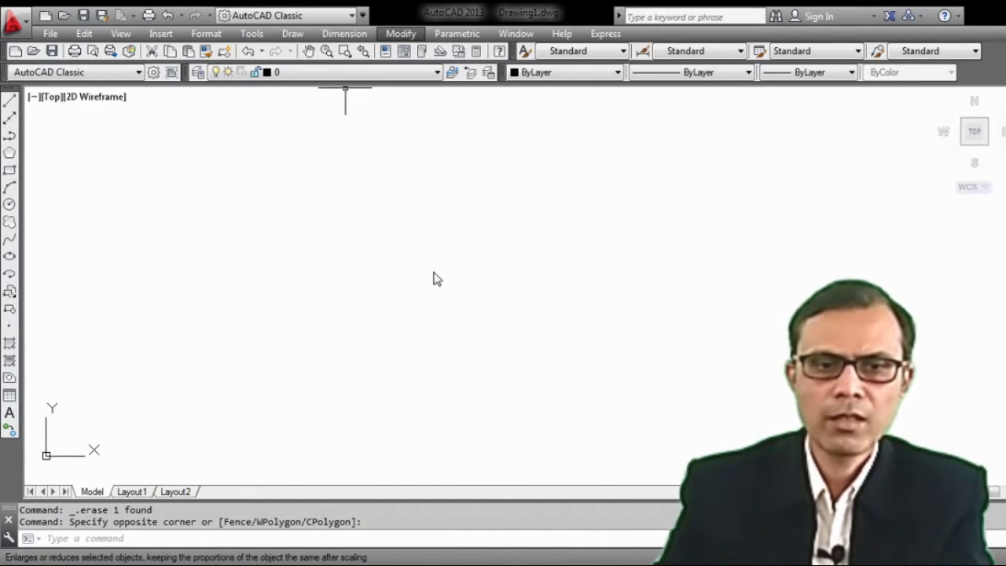
{"action": "left_click", "coordinate": [263, 262]}
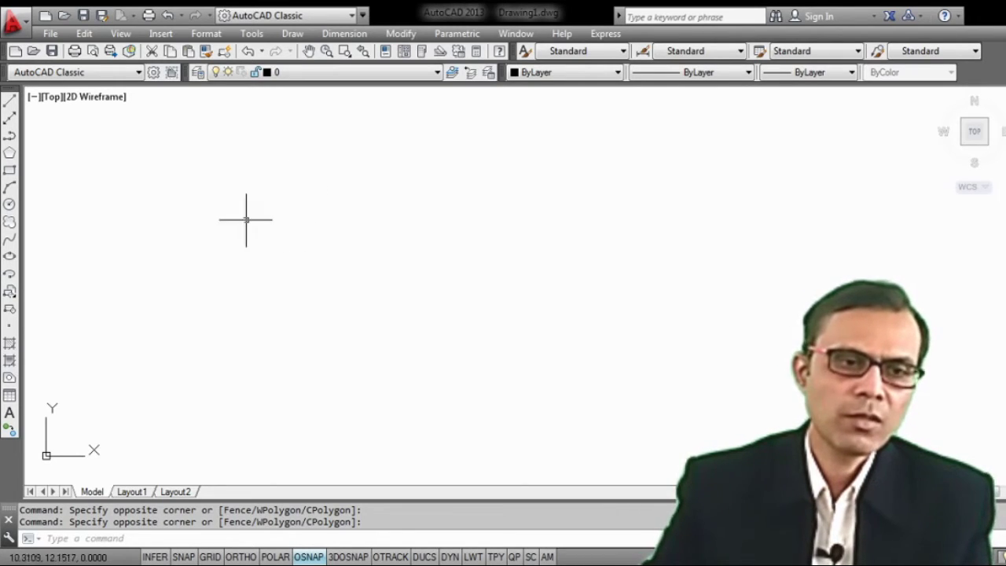
{"action": "left_click", "coordinate": [9, 171]}
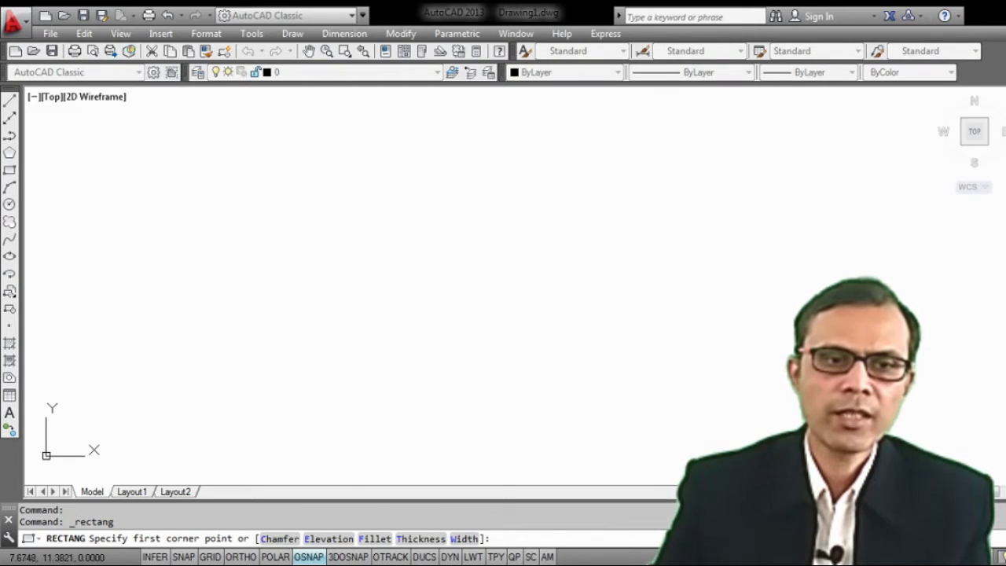
{"action": "left_click", "coordinate": [194, 216]}
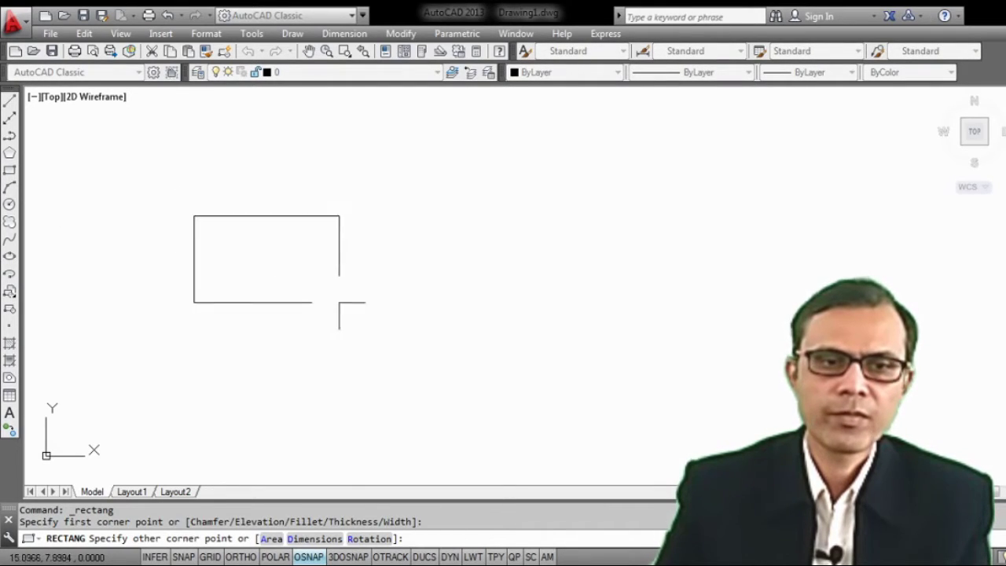
{"action": "left_click", "coordinate": [388, 309]}
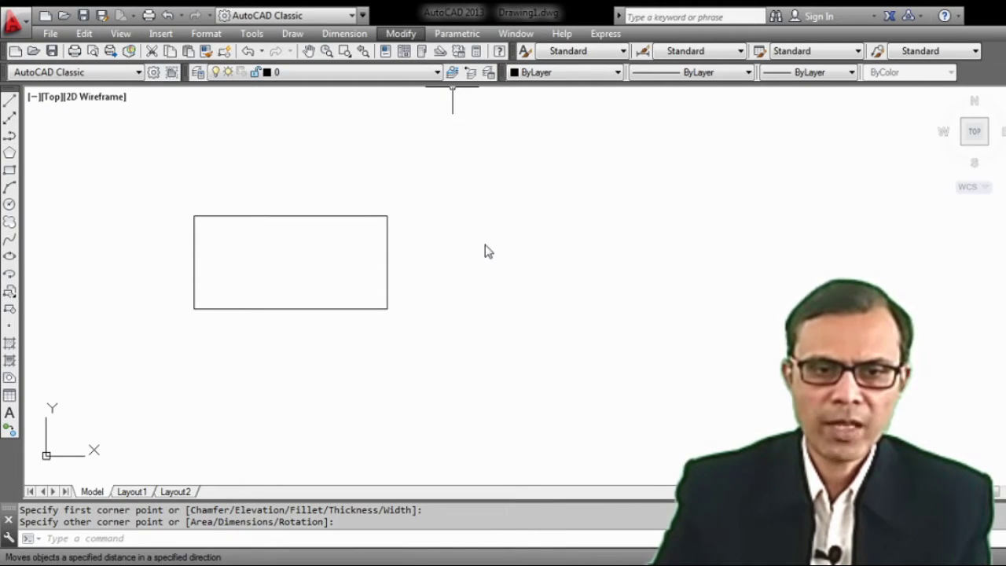
Scale the new rectangle by a factor of 2 about its lower-right corner.
{"action": "left_click", "coordinate": [447, 276]}
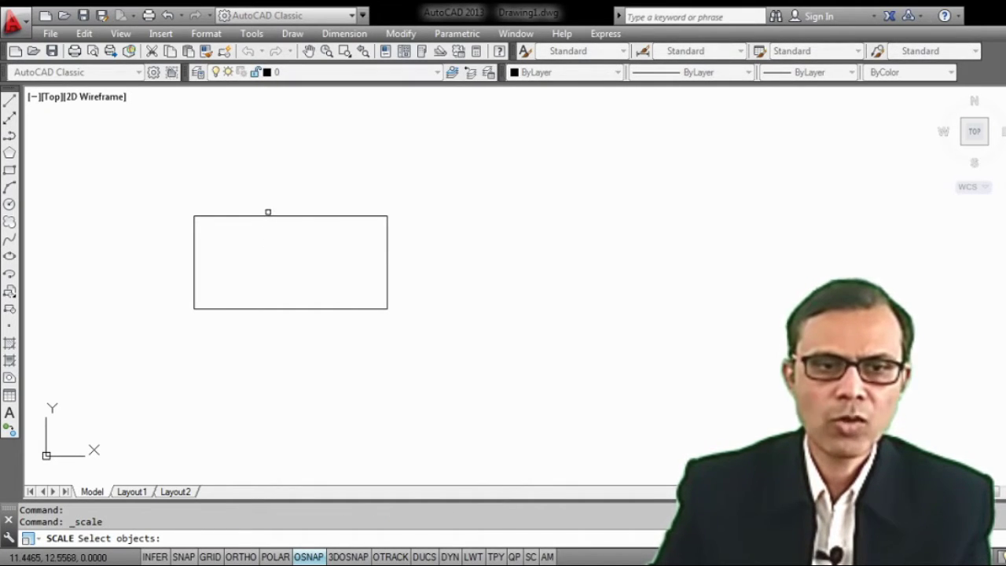
{"action": "left_click", "coordinate": [280, 216]}
{"action": "left_click", "coordinate": [280, 216]}
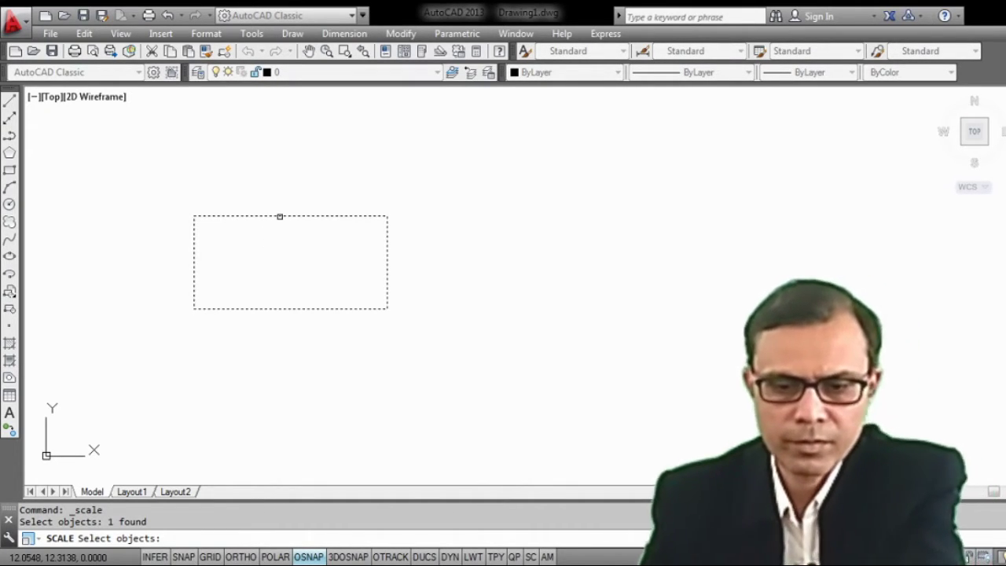
{"action": "key", "text": "Return"}
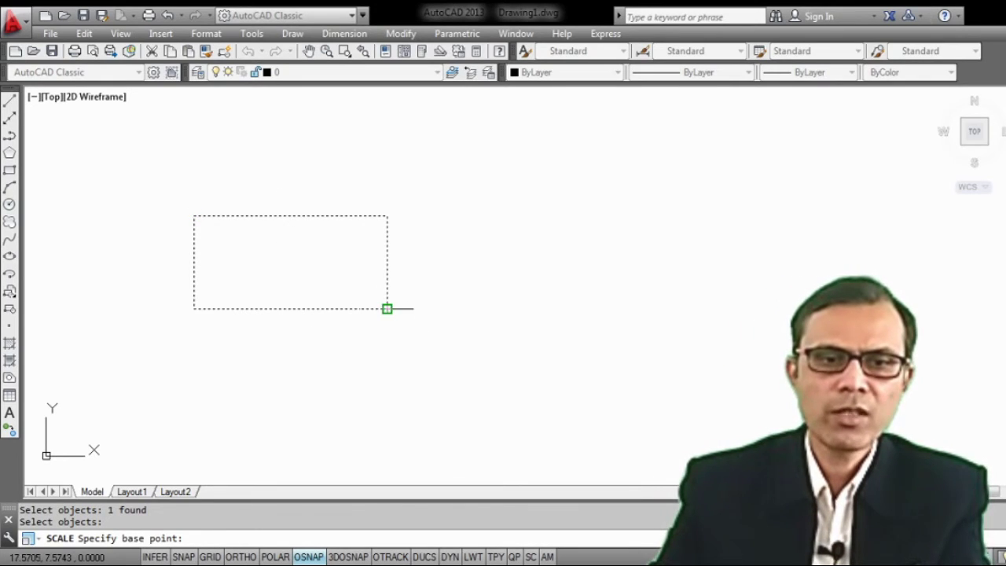
{"action": "left_click", "coordinate": [387, 309]}
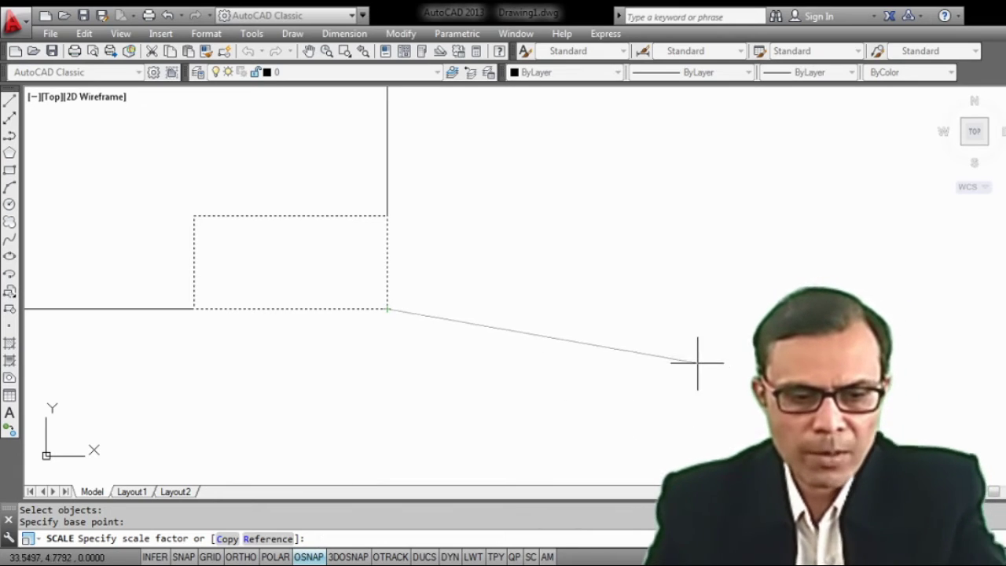
{"action": "type", "text": "2"}
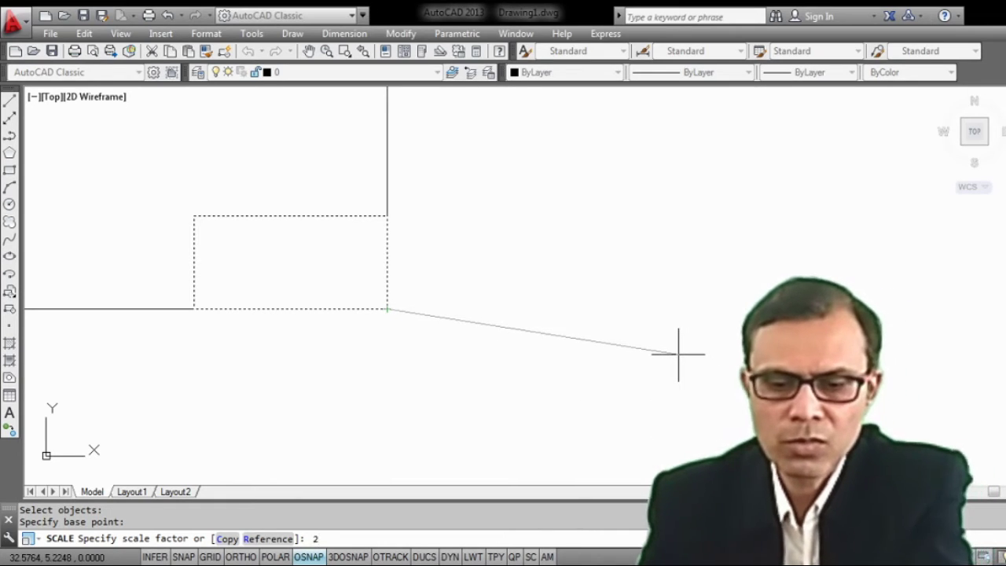
{"action": "key", "text": "Return"}
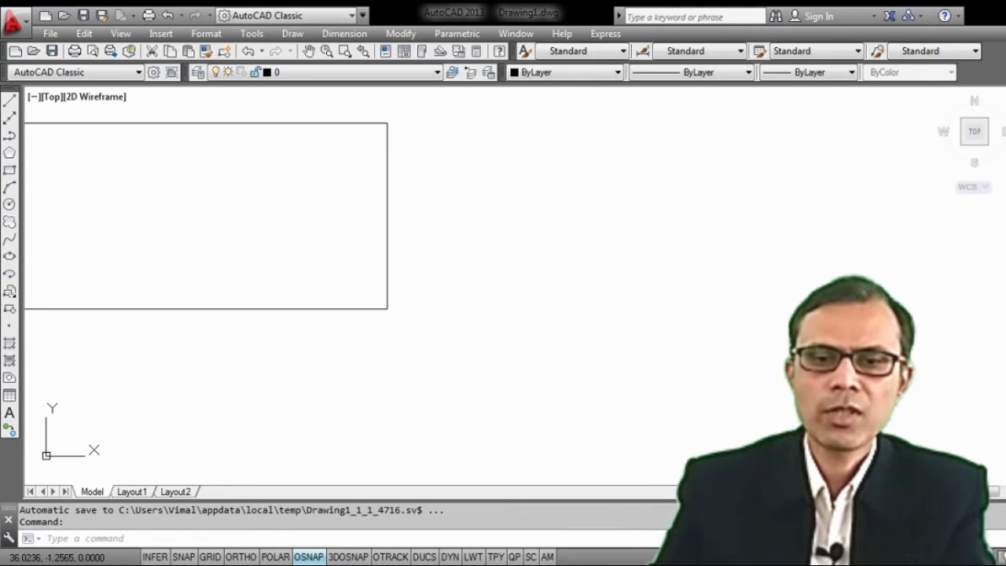
Pan to inspect the doubled rectangle, then select all and delete it.
{"action": "middle_click_drag", "start_coordinate": [448, 413], "coordinate": [736, 413]}
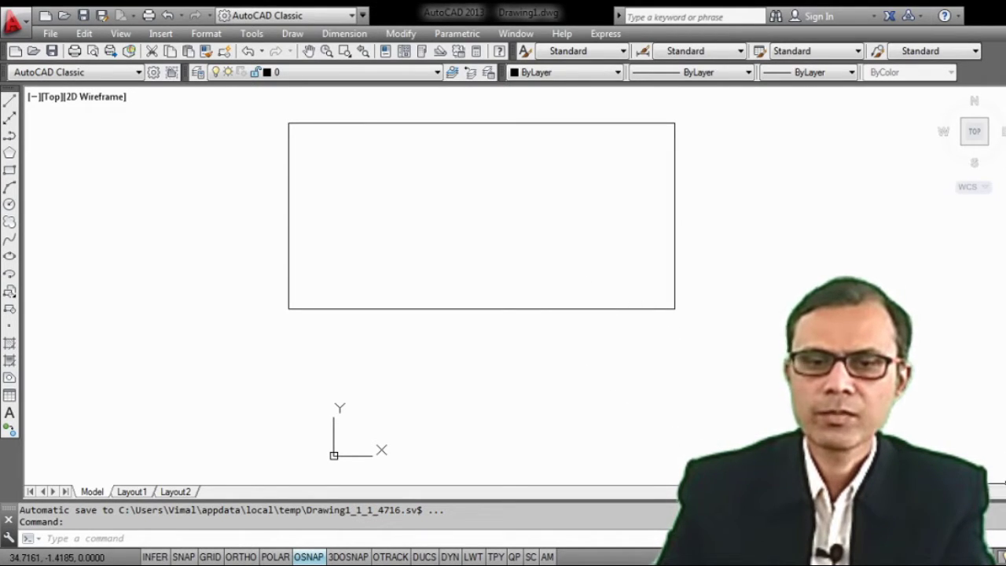
{"action": "middle_click_drag", "start_coordinate": [747, 469], "coordinate": [508, 470]}
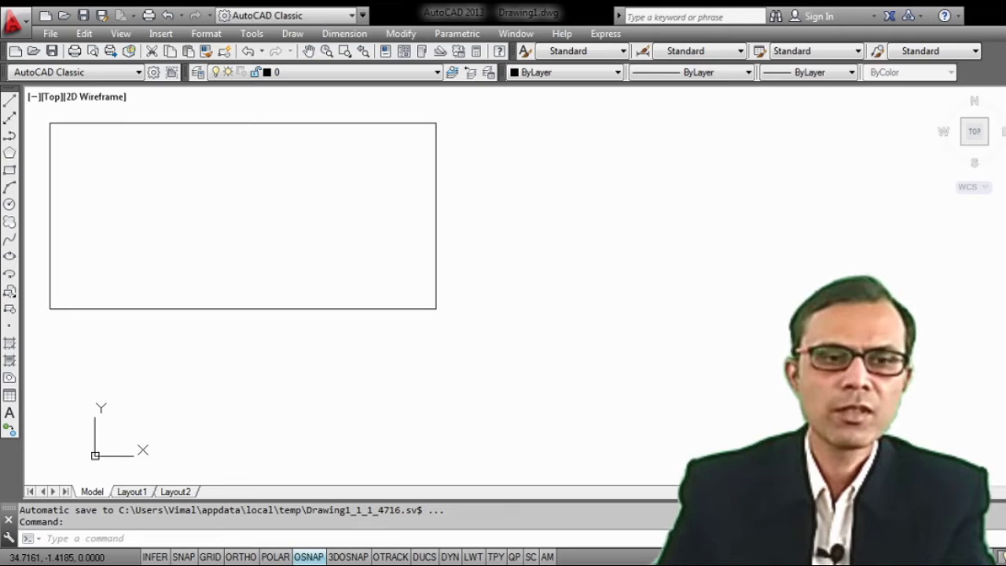
{"action": "key", "text": "ctrl+a"}
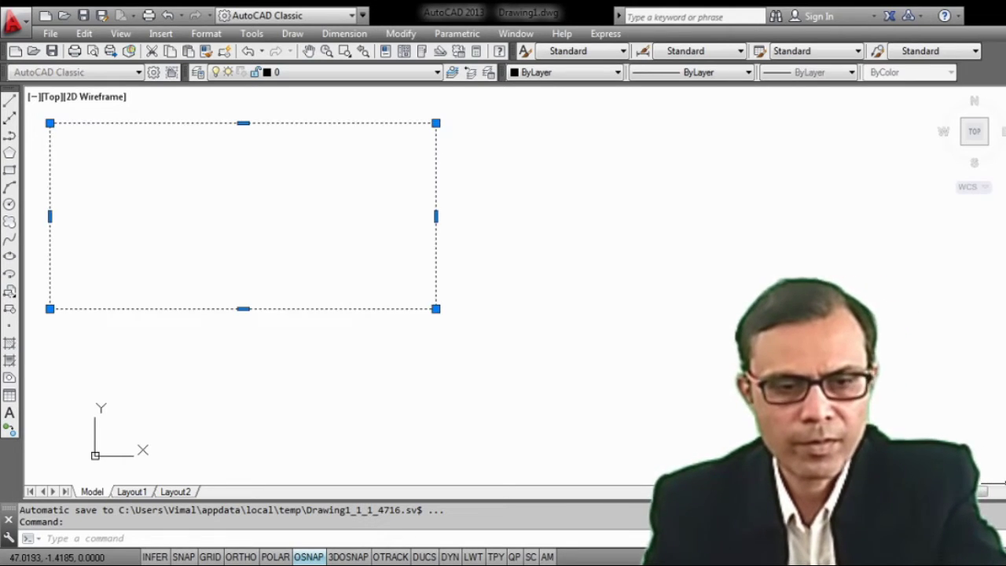
{"action": "key", "text": "Delete"}
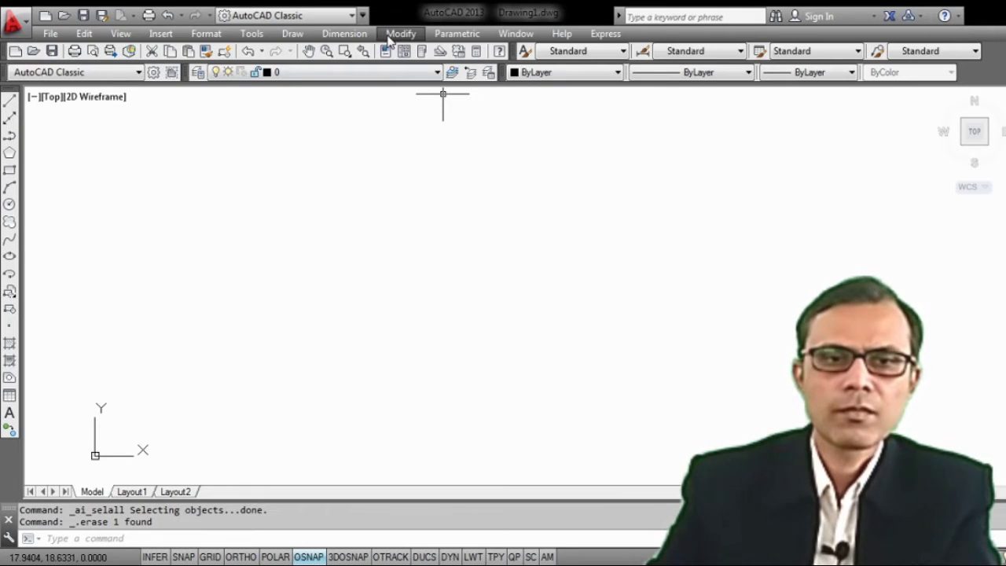
Draw a fresh rectangle in the upper-left area of the drawing.
{"action": "left_click", "coordinate": [309, 168]}
{"action": "left_click", "coordinate": [308, 161]}
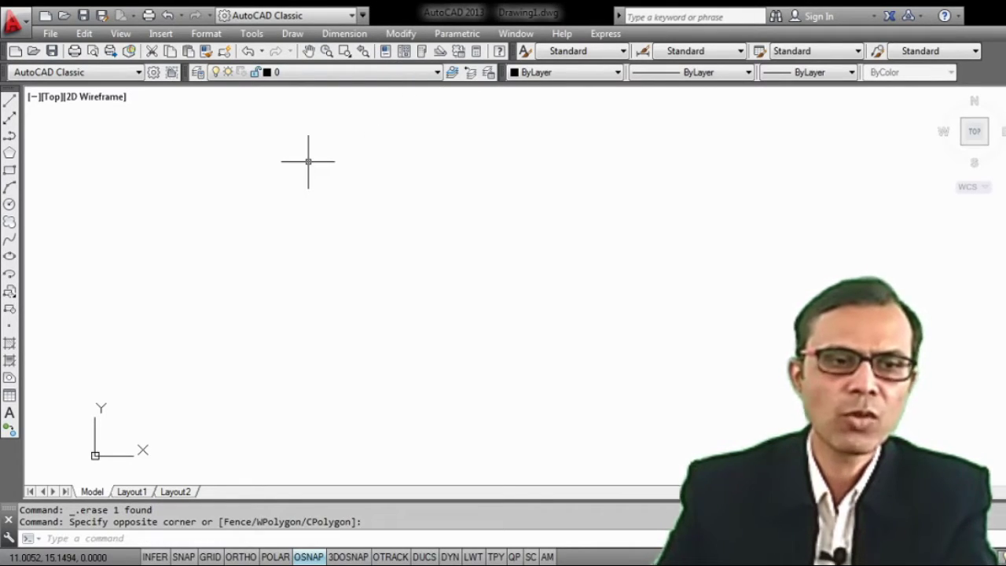
{"action": "left_click", "coordinate": [10, 170]}
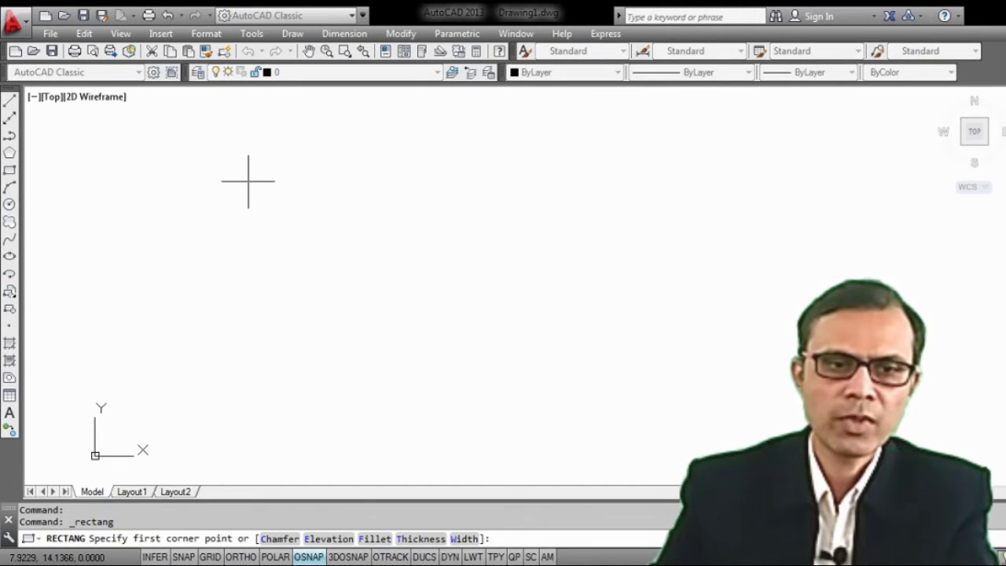
{"action": "left_click", "coordinate": [249, 181]}
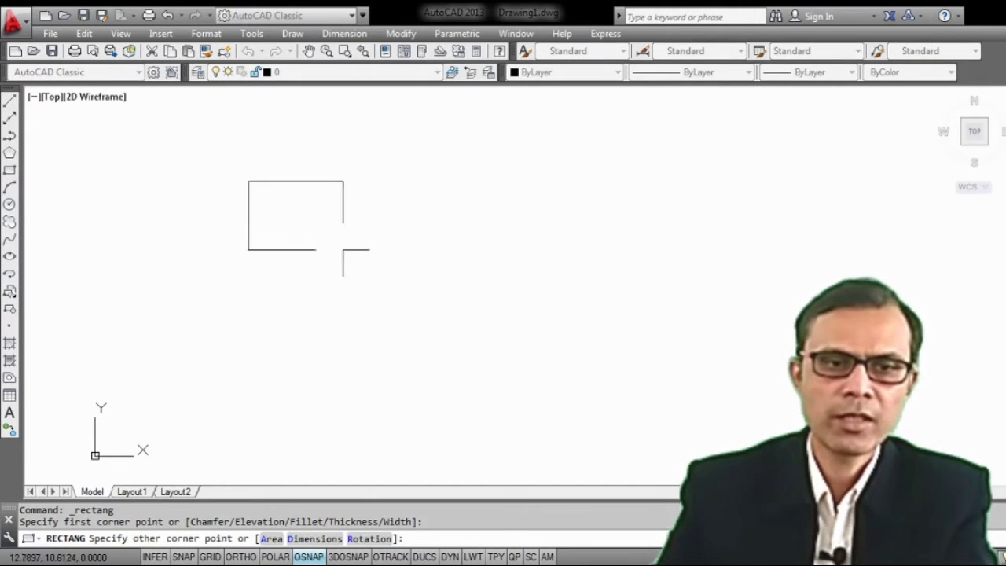
{"action": "left_click", "coordinate": [453, 305]}
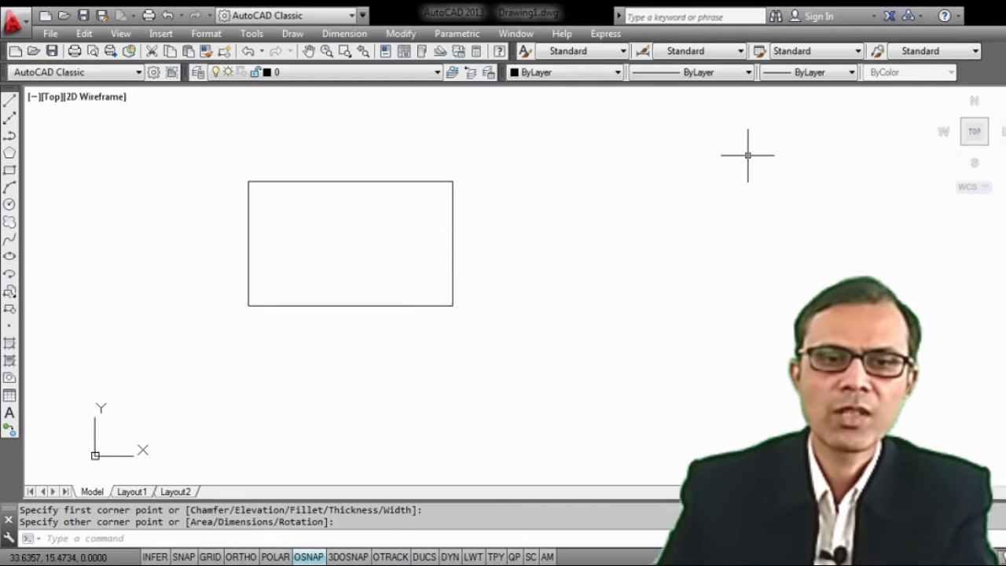
Start the Scale command and select the rectangle by its top edge.
{"action": "left_click", "coordinate": [393, 35]}
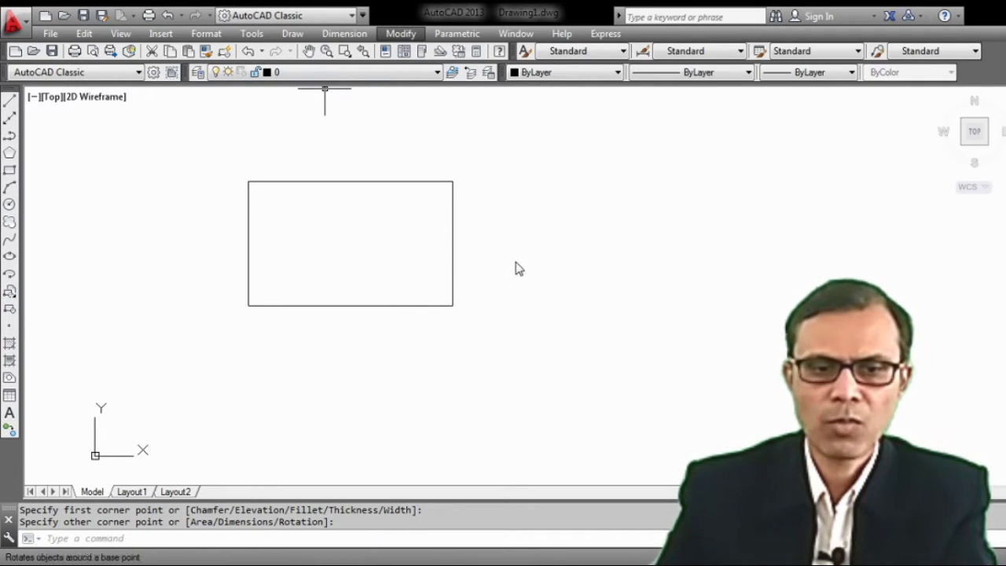
{"action": "left_click", "coordinate": [431, 282]}
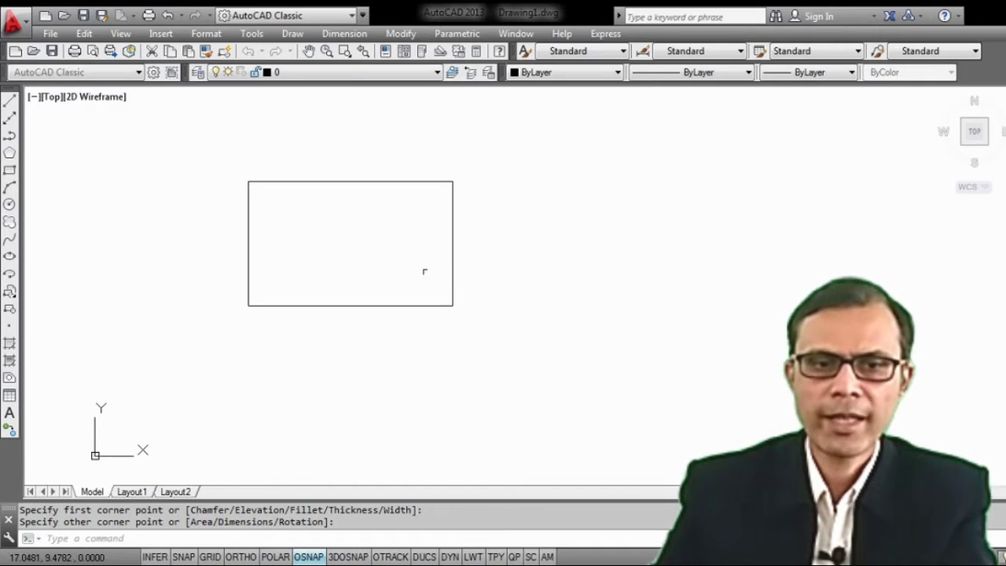
{"action": "left_click", "coordinate": [336, 180]}
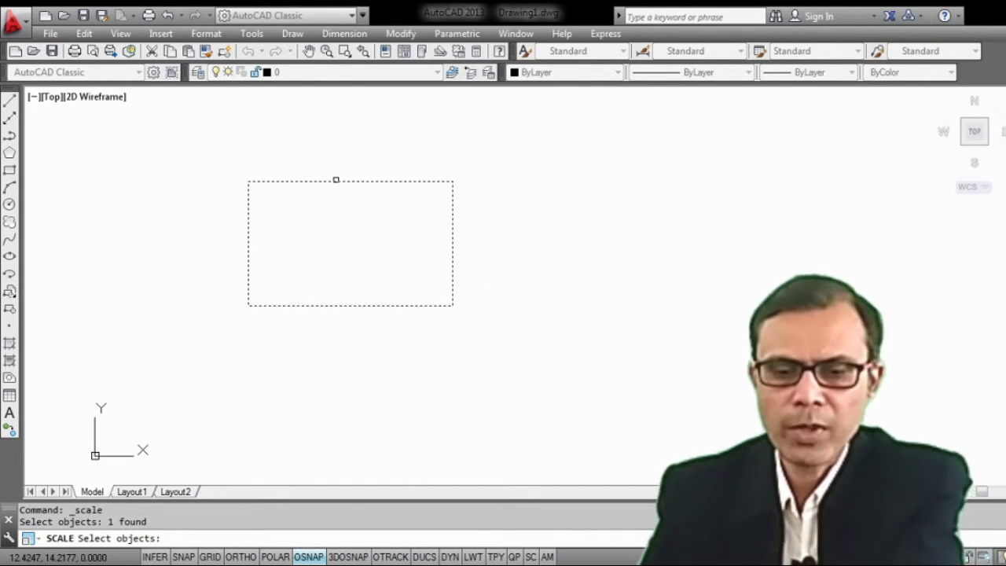
Scale the rectangle by 0.3 about its lower-left corner, then select everything.
{"action": "key", "text": "Return"}
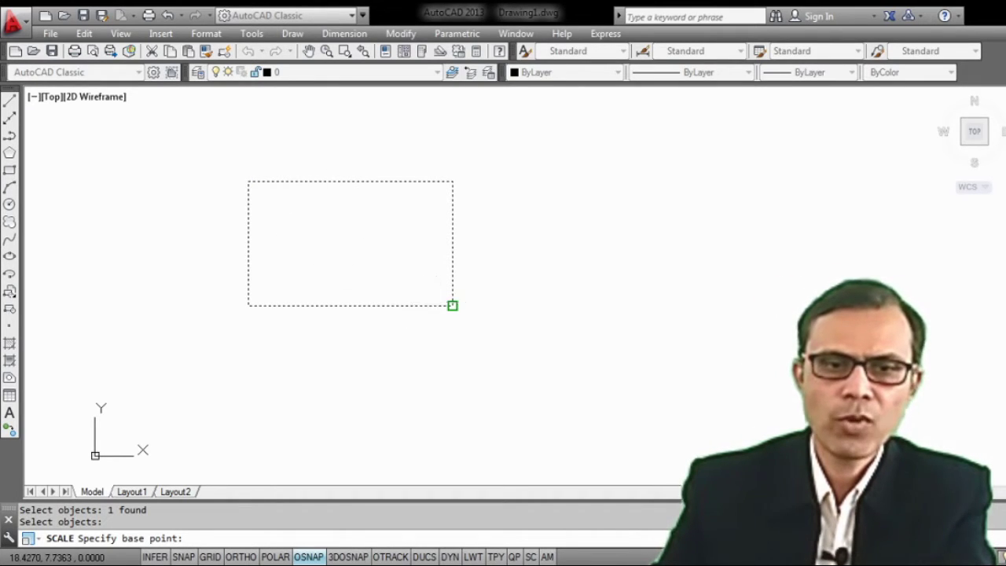
{"action": "left_click", "coordinate": [251, 307]}
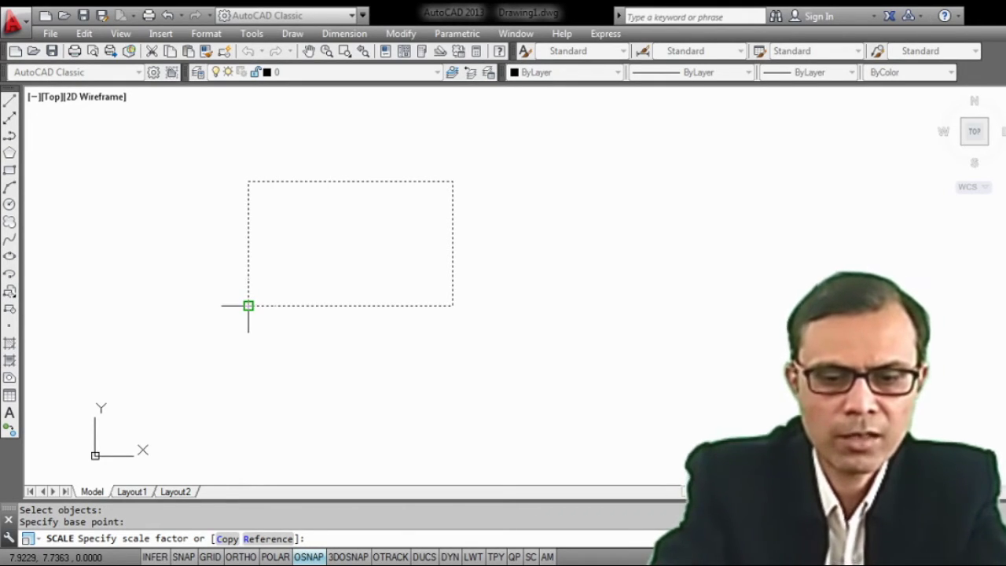
{"action": "type", "text": "0."}
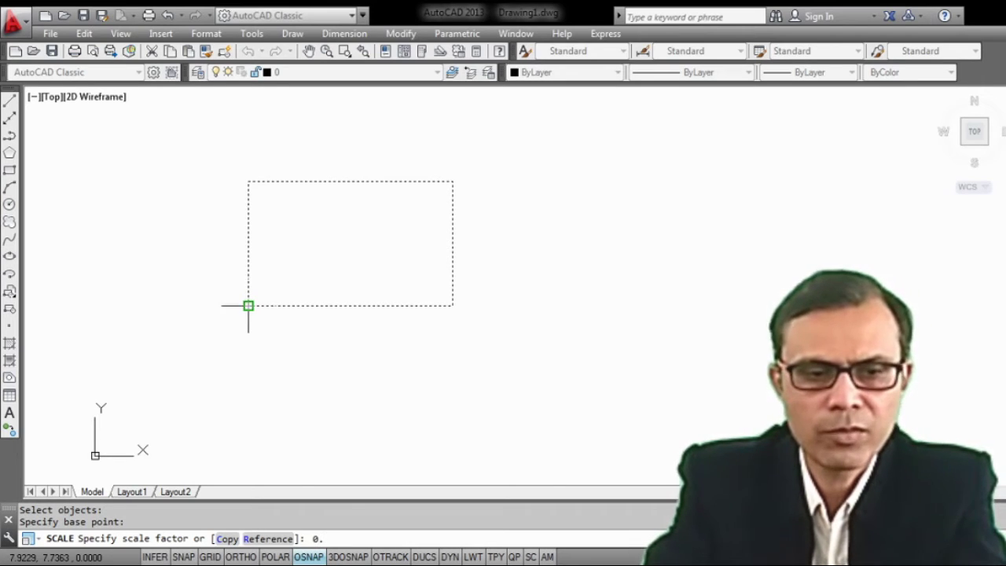
{"action": "type", "text": "3"}
{"action": "key", "text": "Return"}
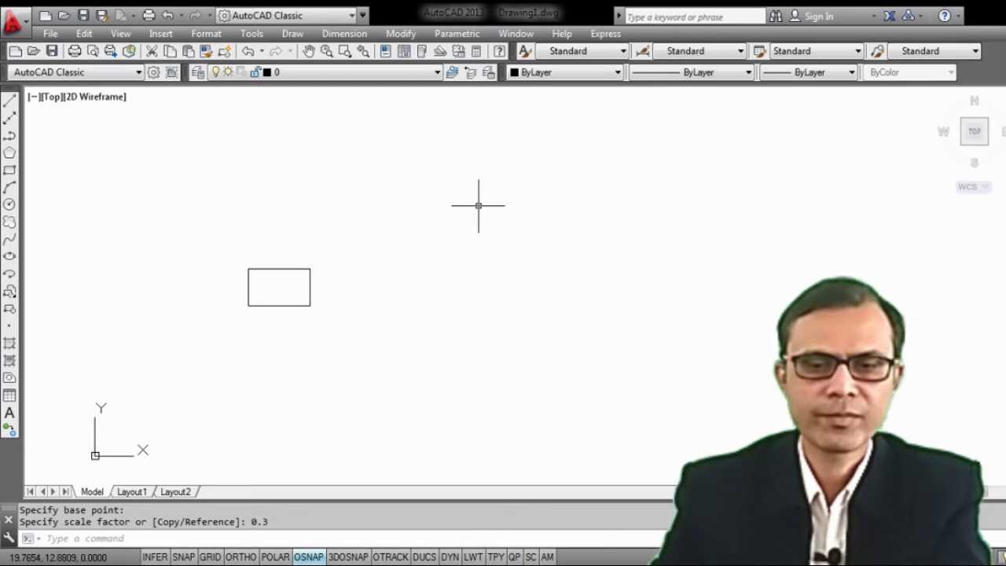
{"action": "key", "text": "ctrl+a"}
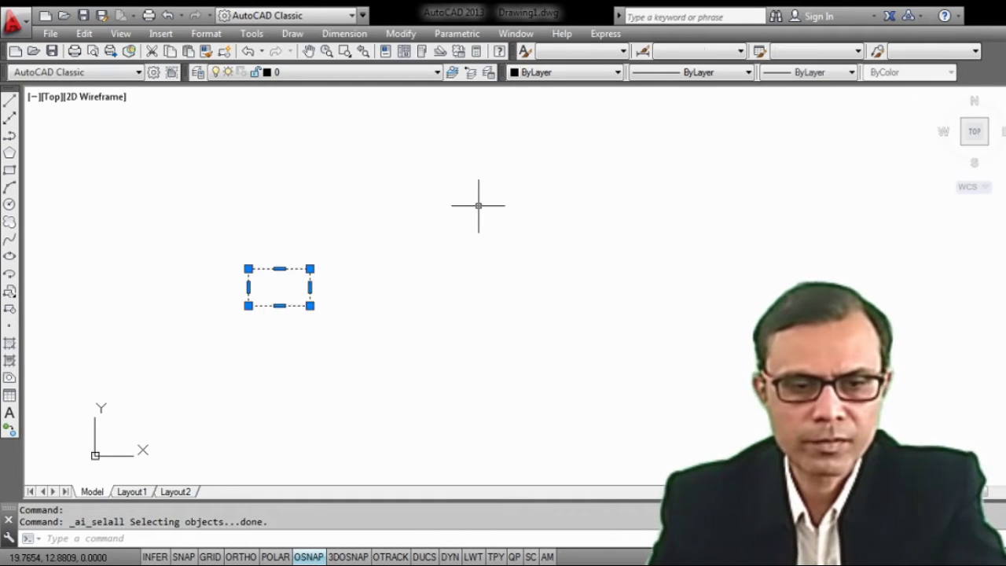
Erase the shrunken rectangle and draw a larger new rectangle on the left.
{"action": "key", "text": "Delete"}
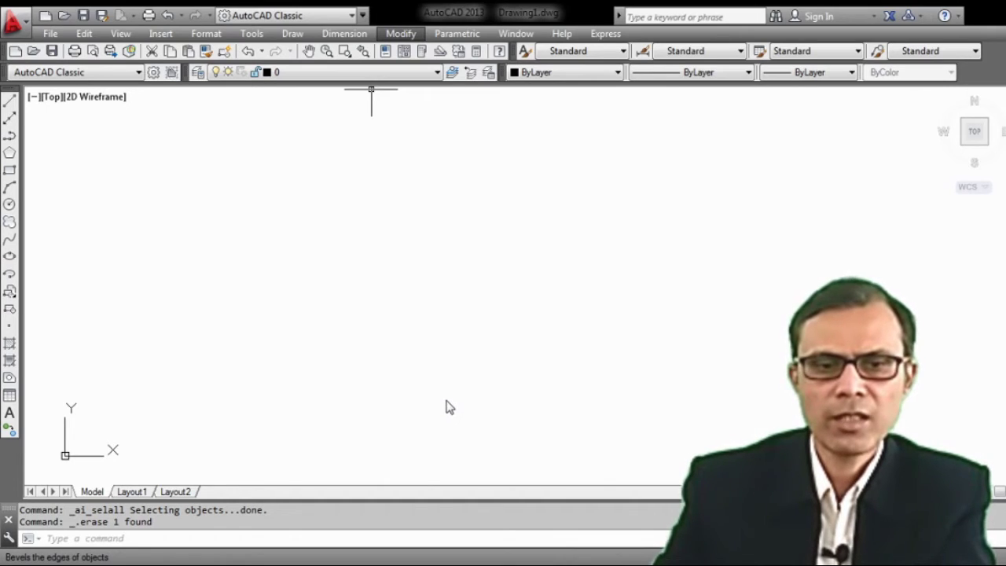
{"action": "left_click", "coordinate": [201, 297]}
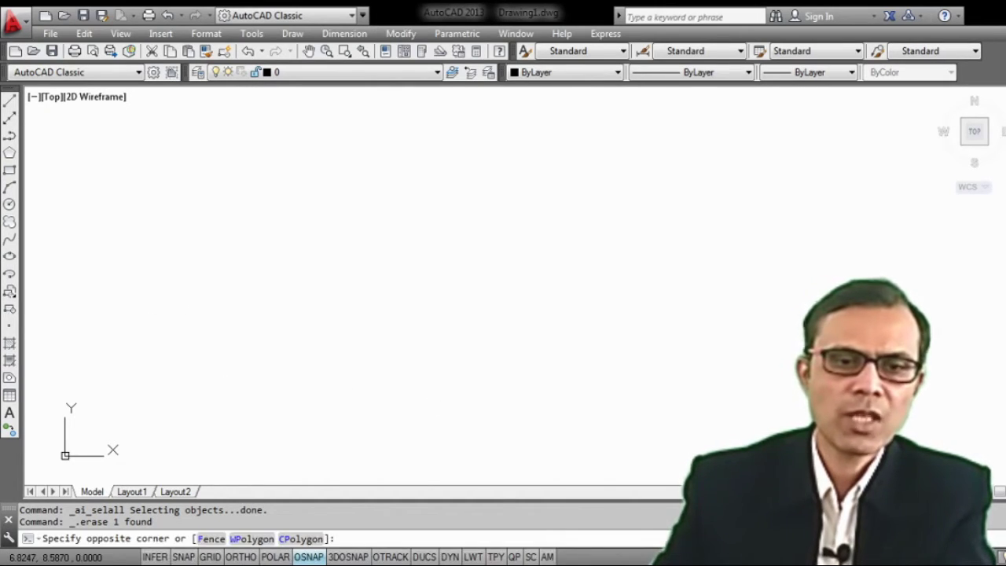
{"action": "left_click", "coordinate": [296, 254]}
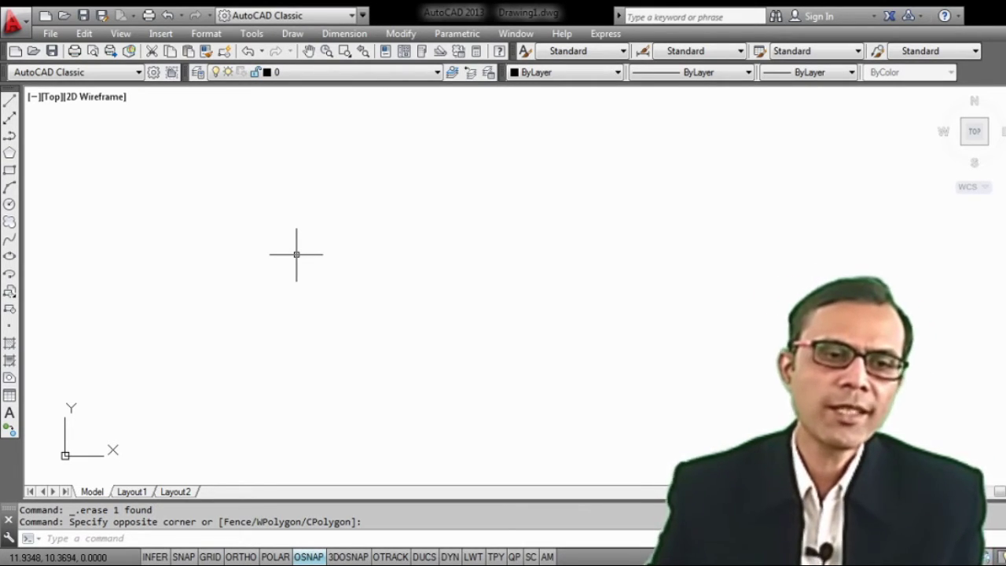
{"action": "left_click", "coordinate": [11, 171]}
{"action": "left_click", "coordinate": [193, 236]}
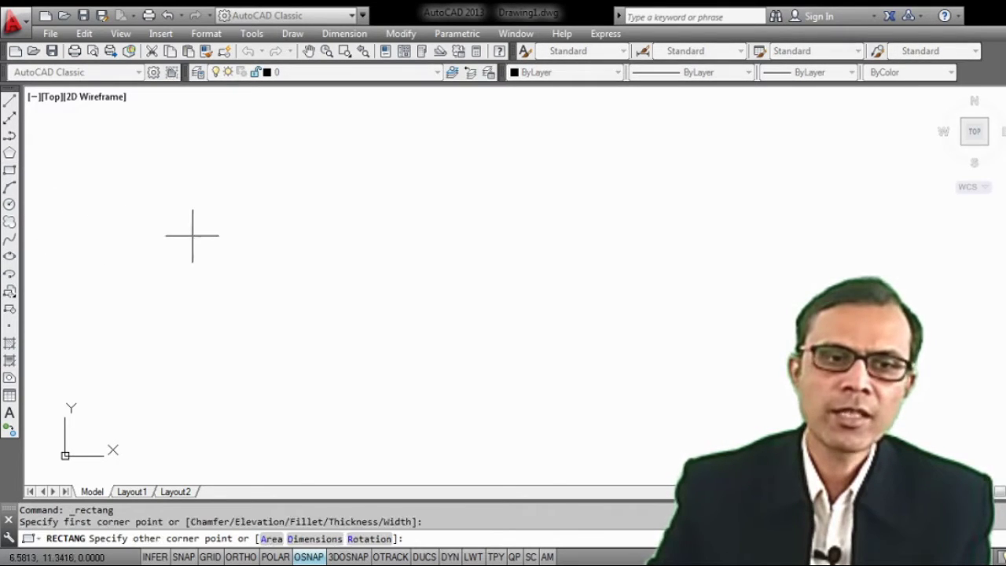
{"action": "left_click", "coordinate": [394, 321]}
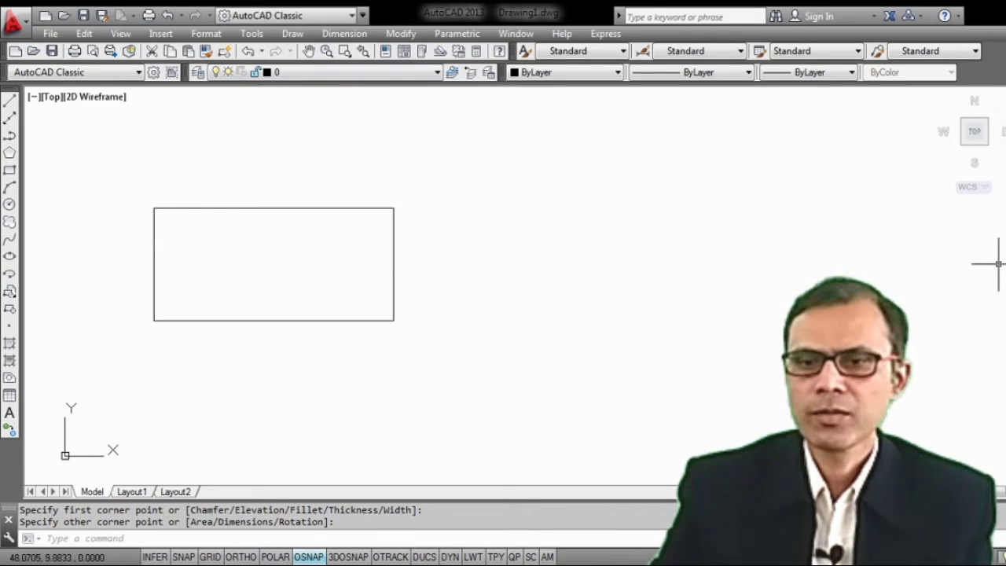
Start Chamfer on the rectangle's top edge and set both chamfer distances to 2.
{"action": "left_click", "coordinate": [403, 49]}
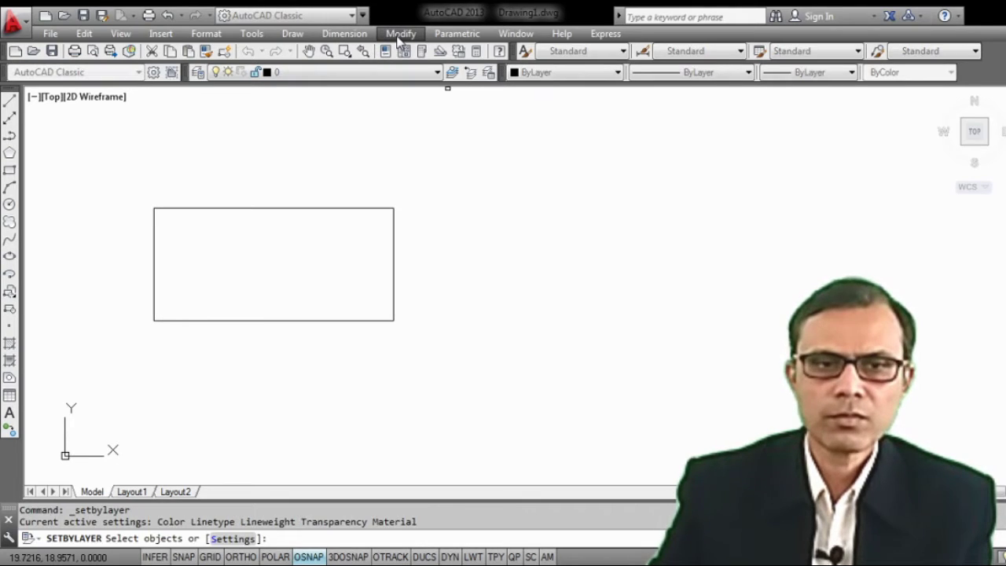
{"action": "left_click", "coordinate": [422, 406]}
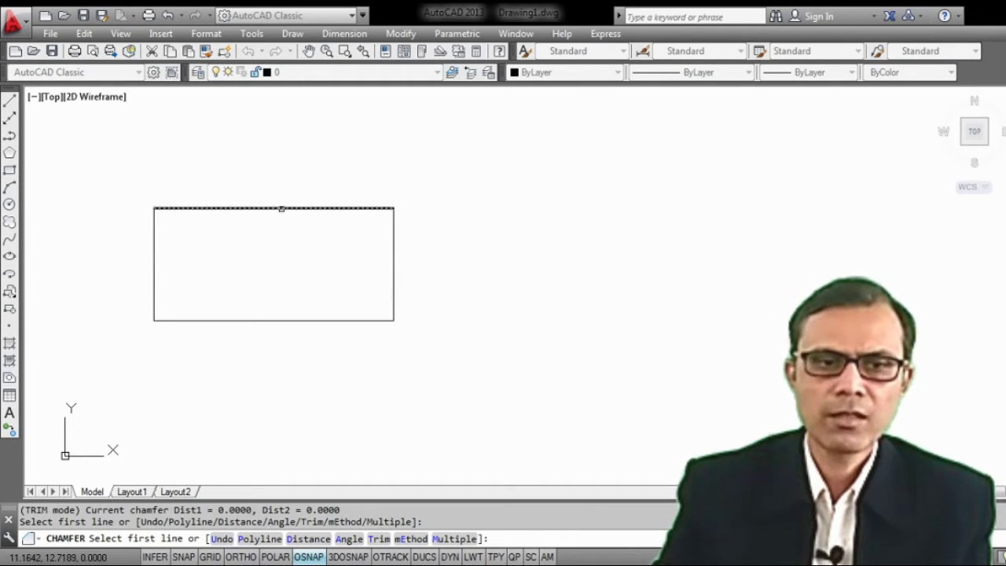
{"action": "left_click", "coordinate": [281, 208]}
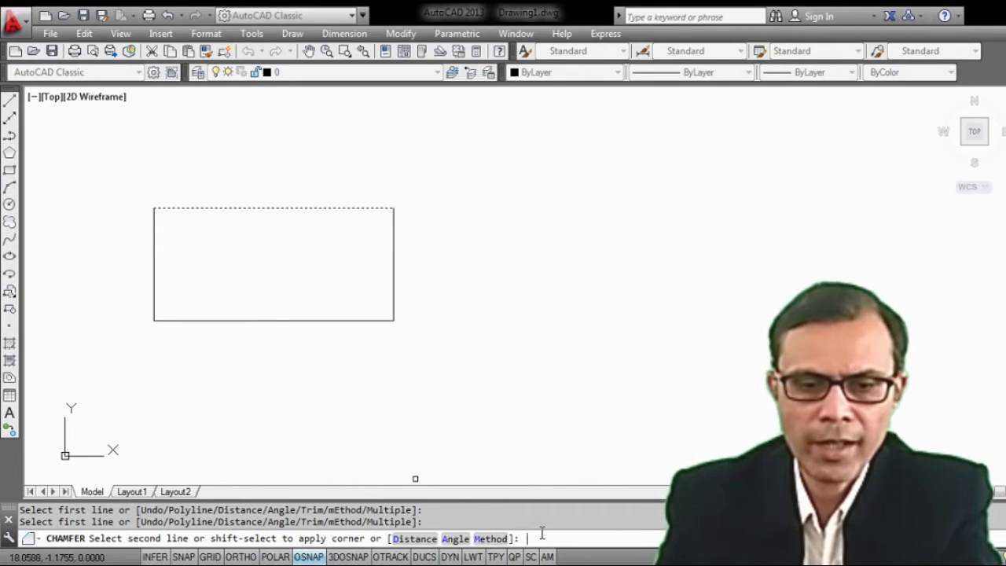
{"action": "type", "text": "D"}
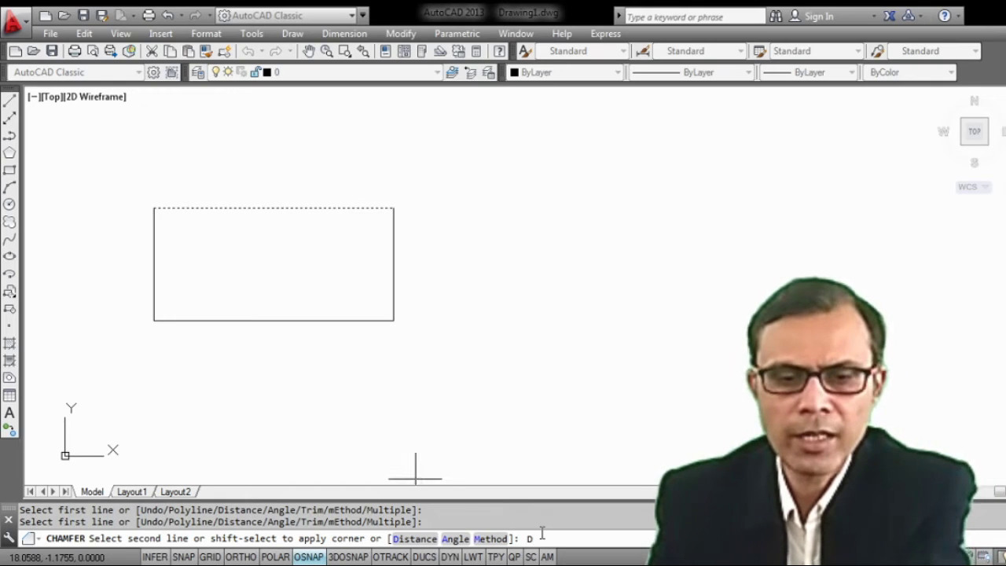
{"action": "key", "text": "Return"}
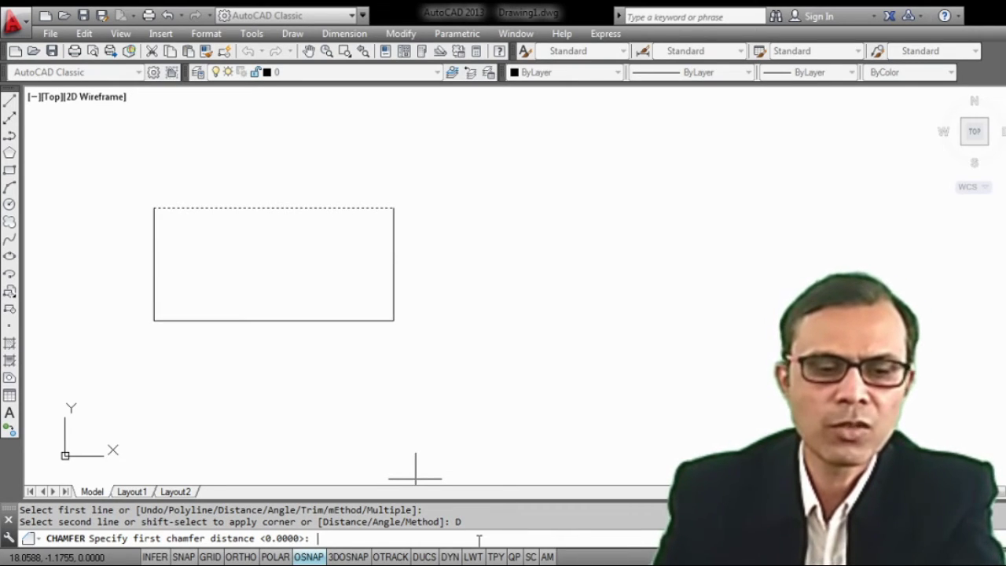
{"action": "type", "text": "2"}
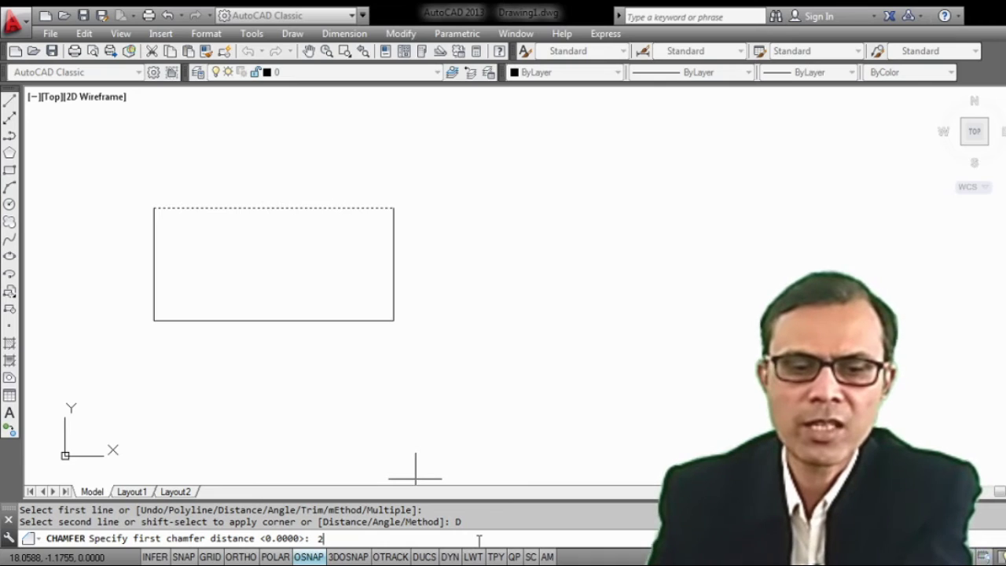
{"action": "key", "text": "Return"}
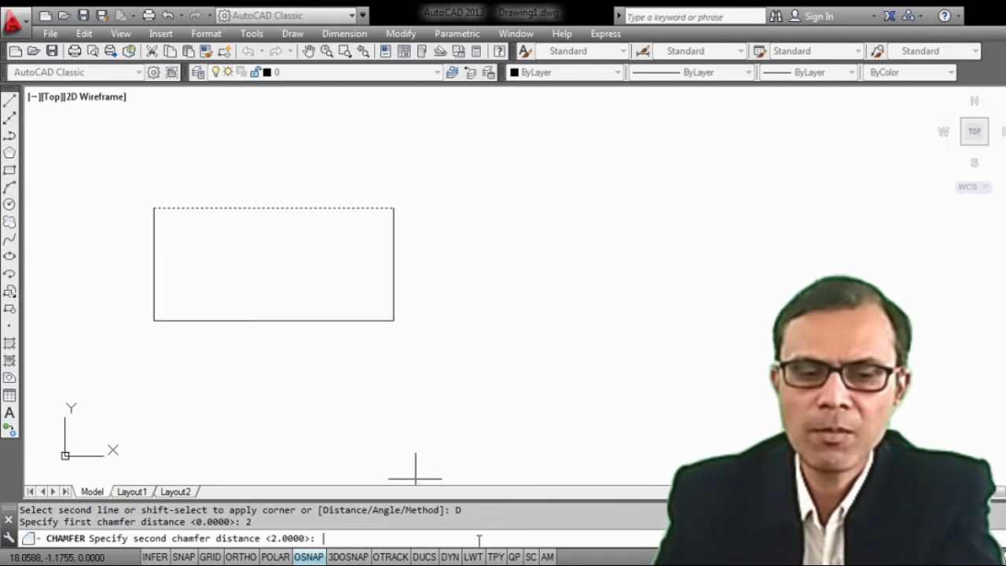
{"action": "type", "text": "2"}
{"action": "key", "text": "Return"}
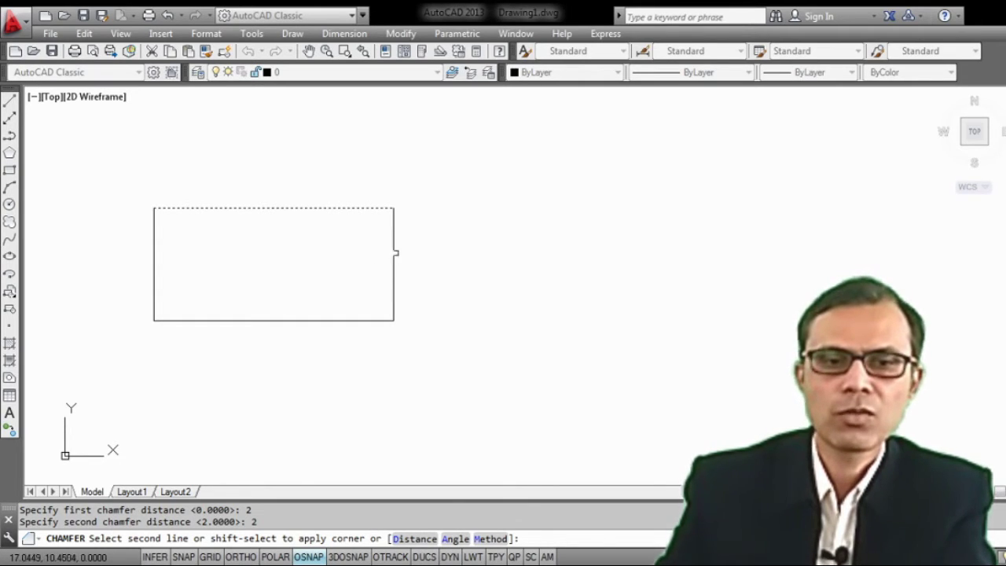
Chamfer the top-right corner, then the lower-left corner using the bottom and left edges.
{"action": "left_click", "coordinate": [394, 249]}
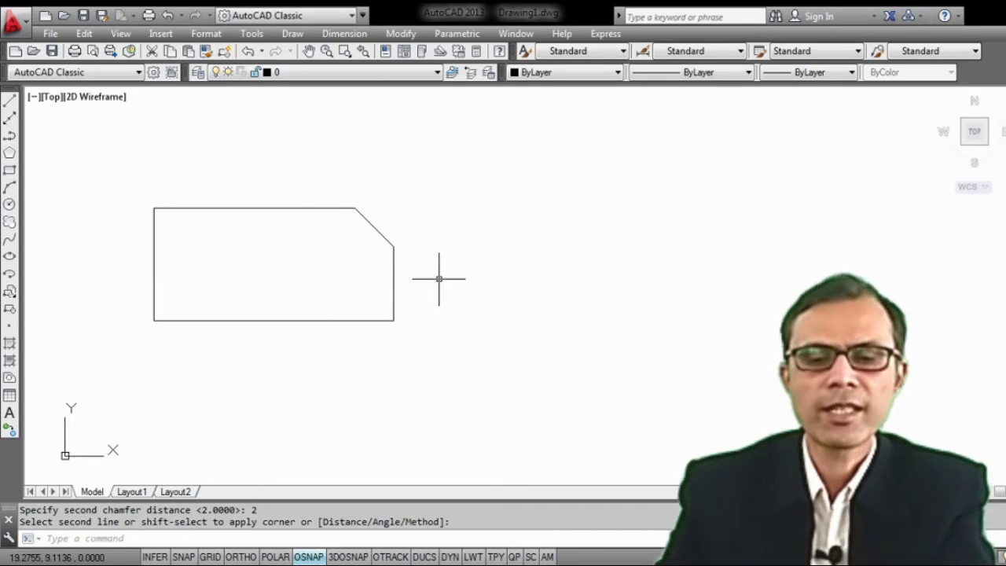
{"action": "key", "text": "Return"}
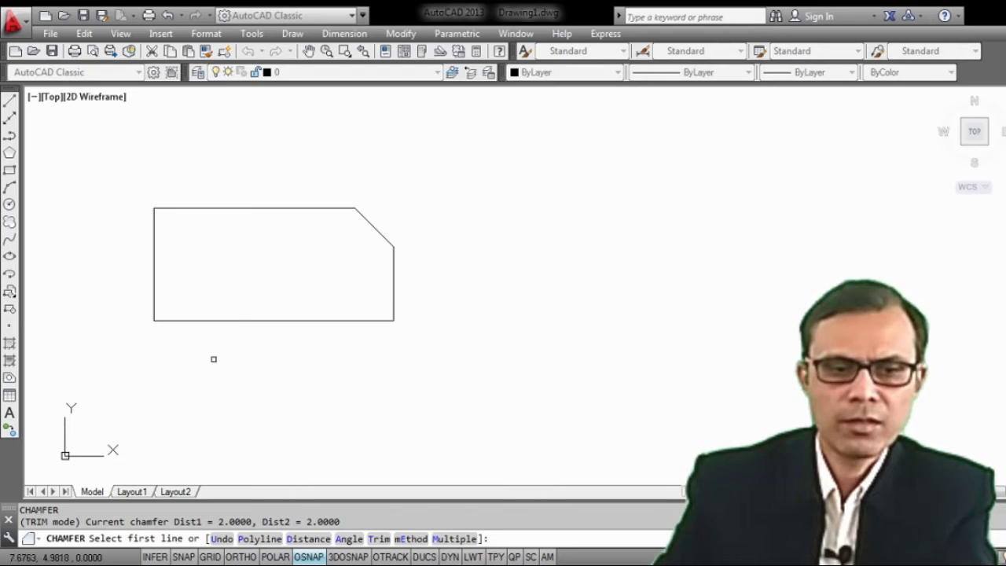
{"action": "left_click", "coordinate": [237, 321]}
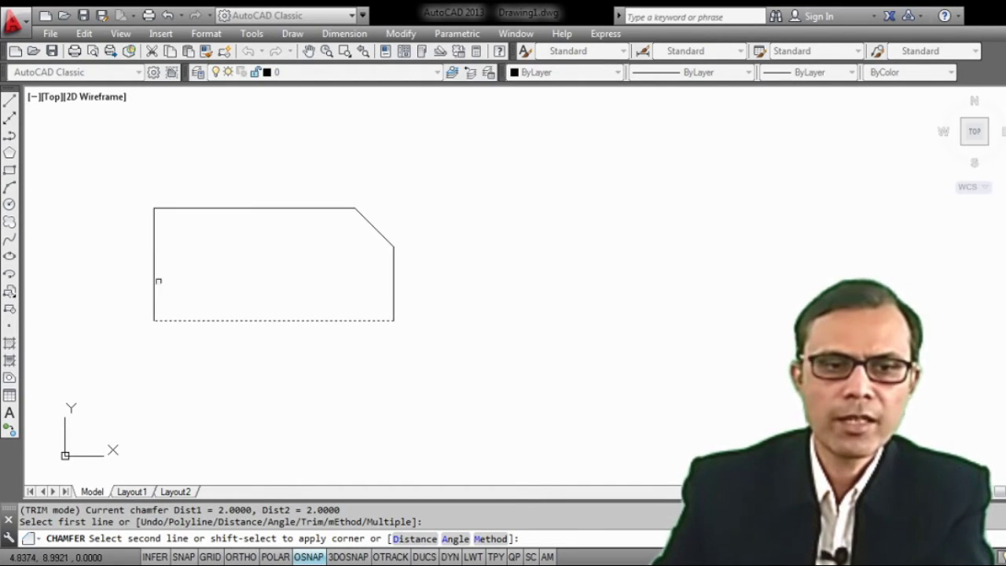
{"action": "left_click", "coordinate": [155, 263]}
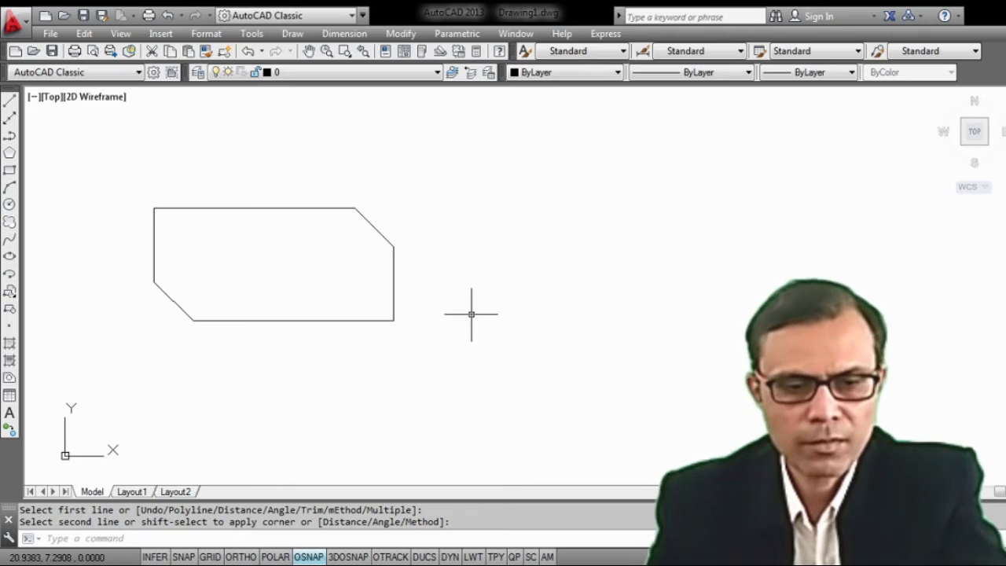
{"action": "type", "text": "A"}
{"action": "key", "text": "ctrl+a"}
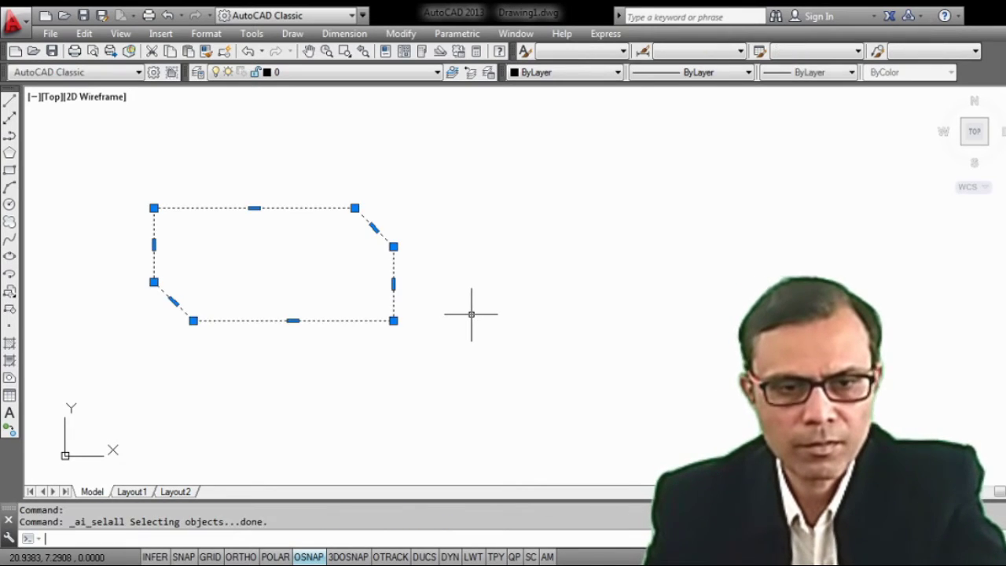
Erase the chamfered shape and draw a new plain rectangle on the left.
{"action": "key", "text": "Delete"}
{"action": "left_click", "coordinate": [472, 315]}
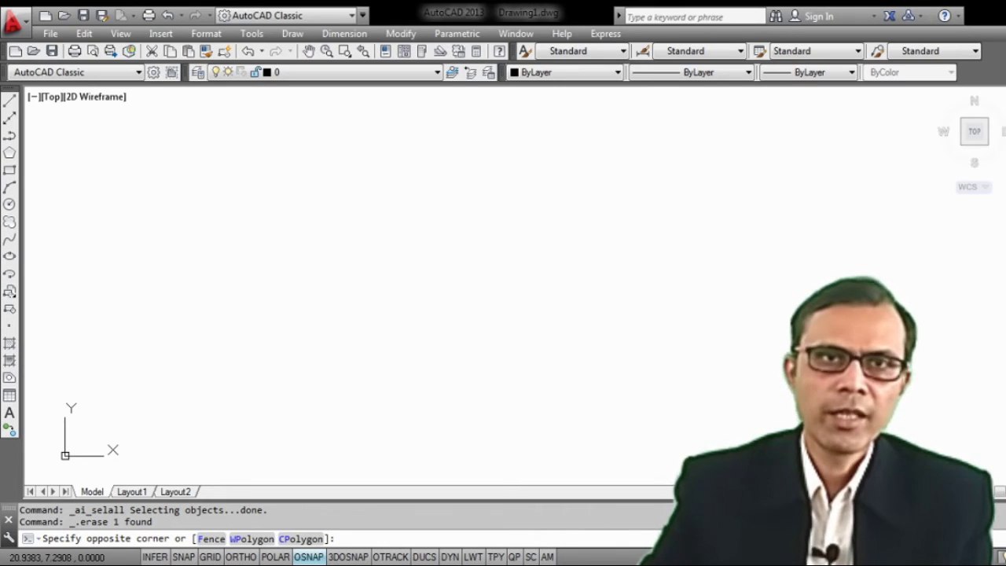
{"action": "left_click", "coordinate": [70, 371]}
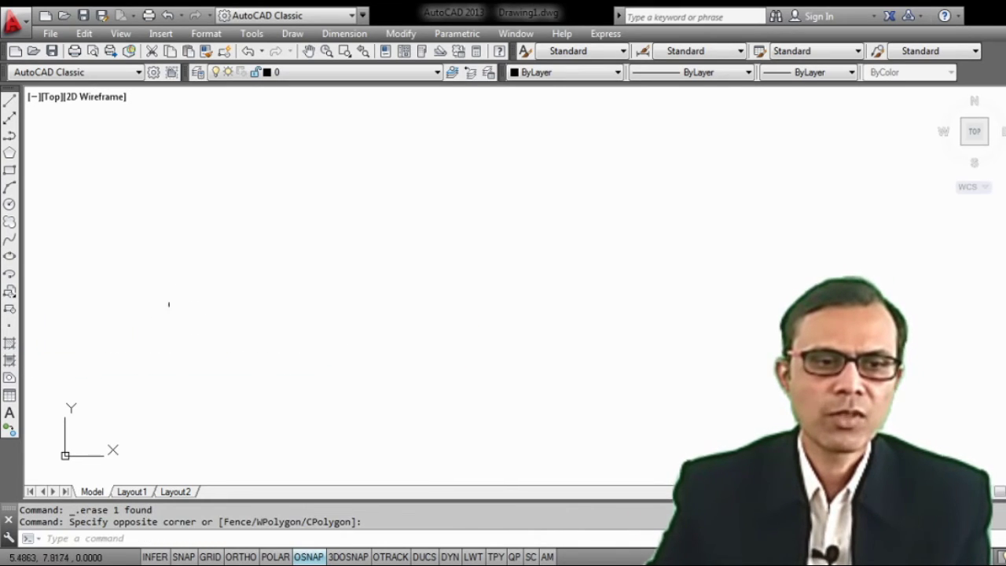
{"action": "left_click", "coordinate": [8, 170]}
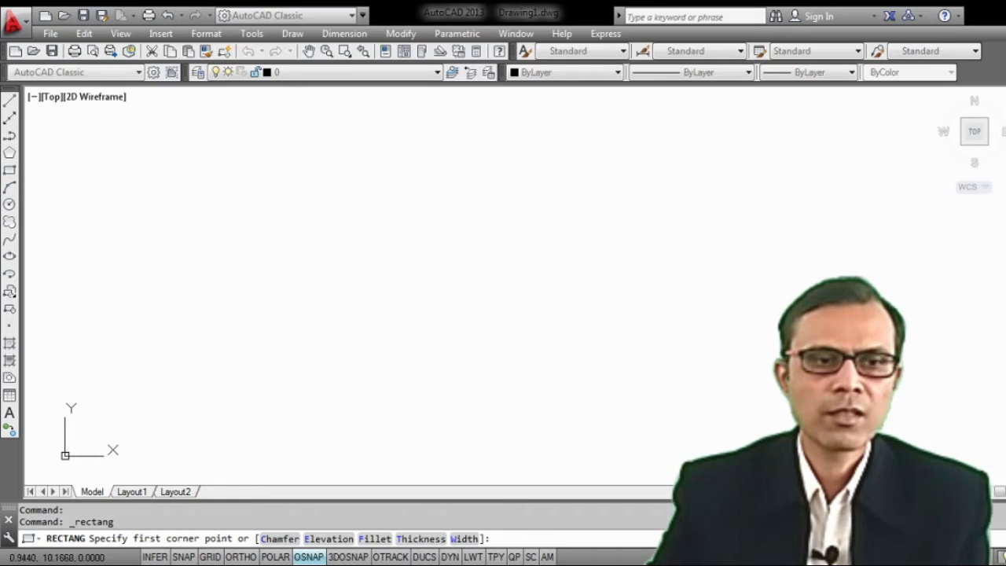
{"action": "left_click", "coordinate": [142, 220]}
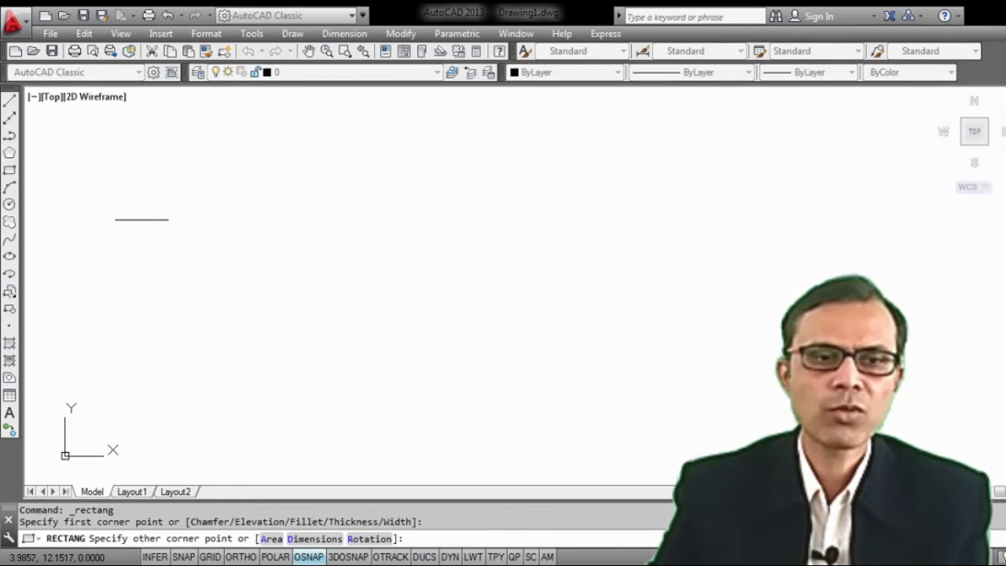
{"action": "left_click", "coordinate": [402, 342]}
{"action": "left_click", "coordinate": [401, 33]}
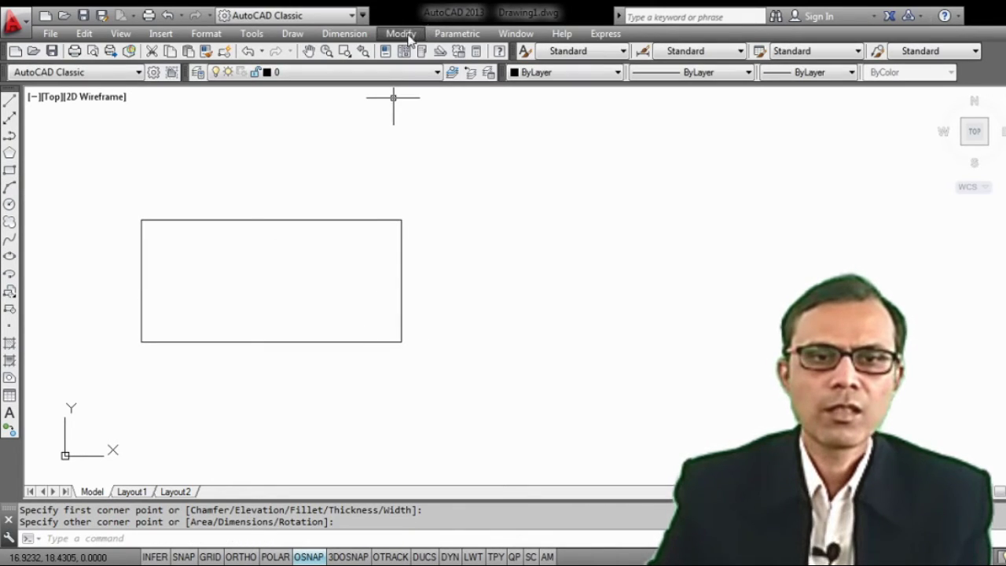
Fillet the top-left corner with radius 2 using the top and left edges.
{"action": "left_click", "coordinate": [416, 422]}
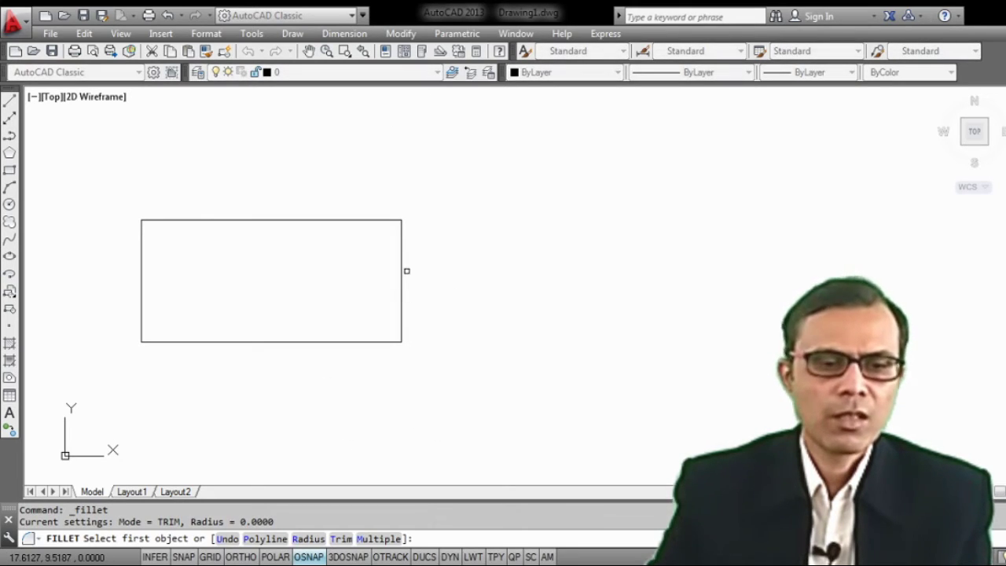
{"action": "left_click", "coordinate": [312, 221]}
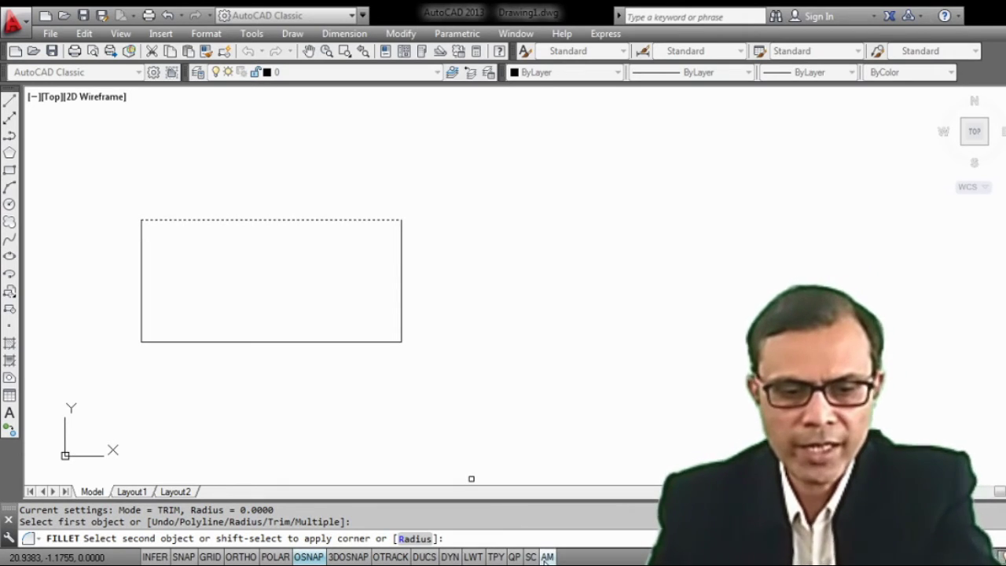
{"action": "type", "text": "R"}
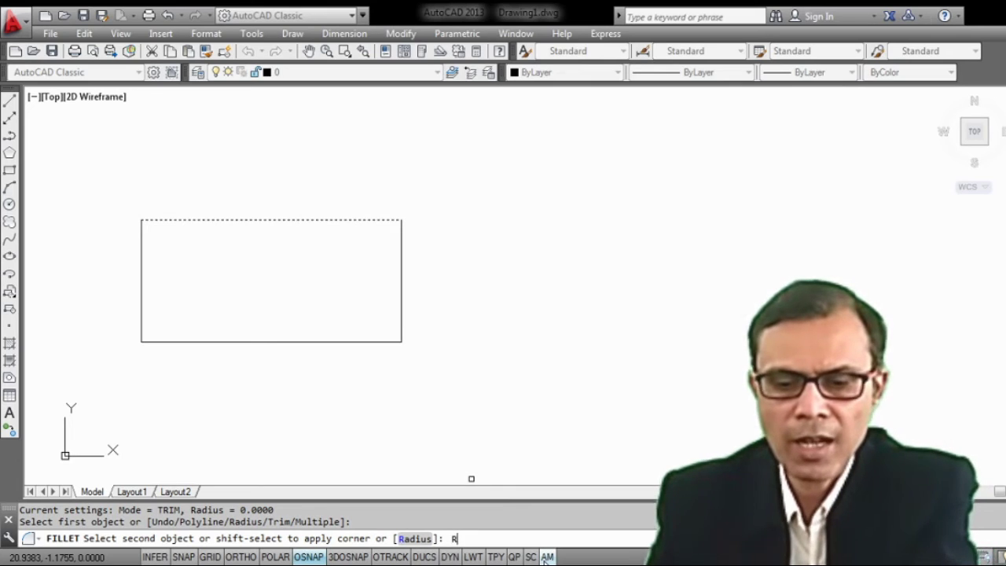
{"action": "key", "text": "Return"}
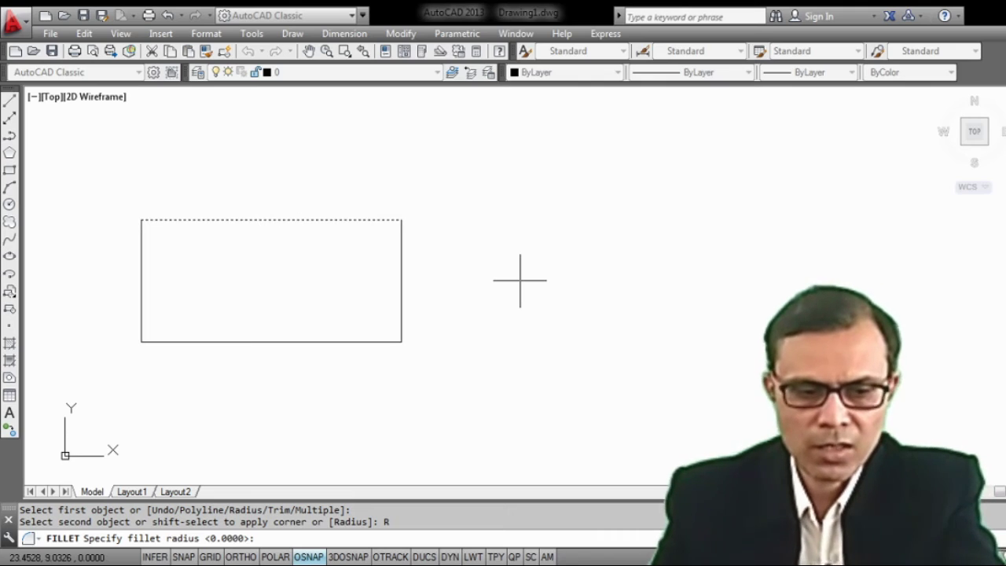
{"action": "type", "text": "2"}
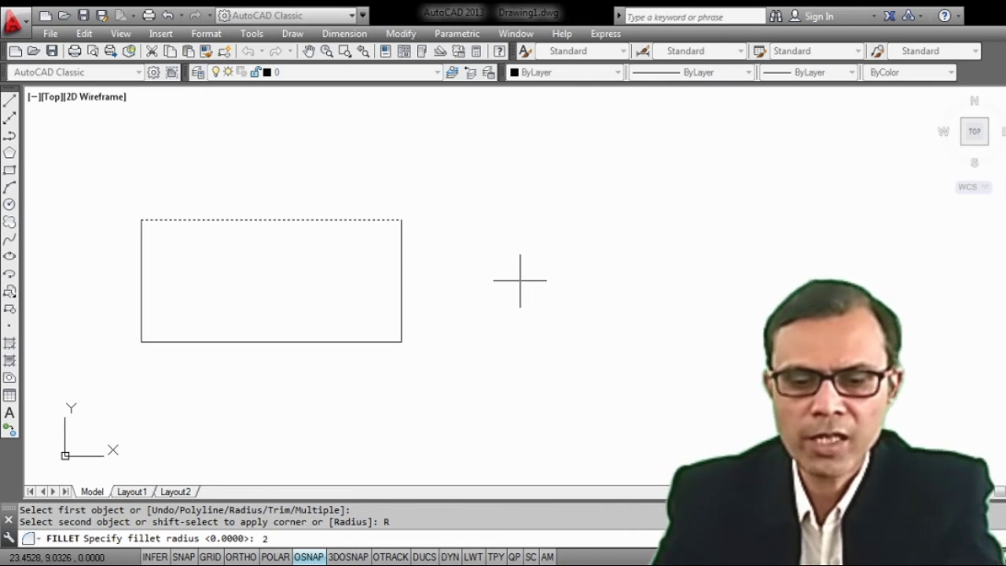
{"action": "key", "text": "Return"}
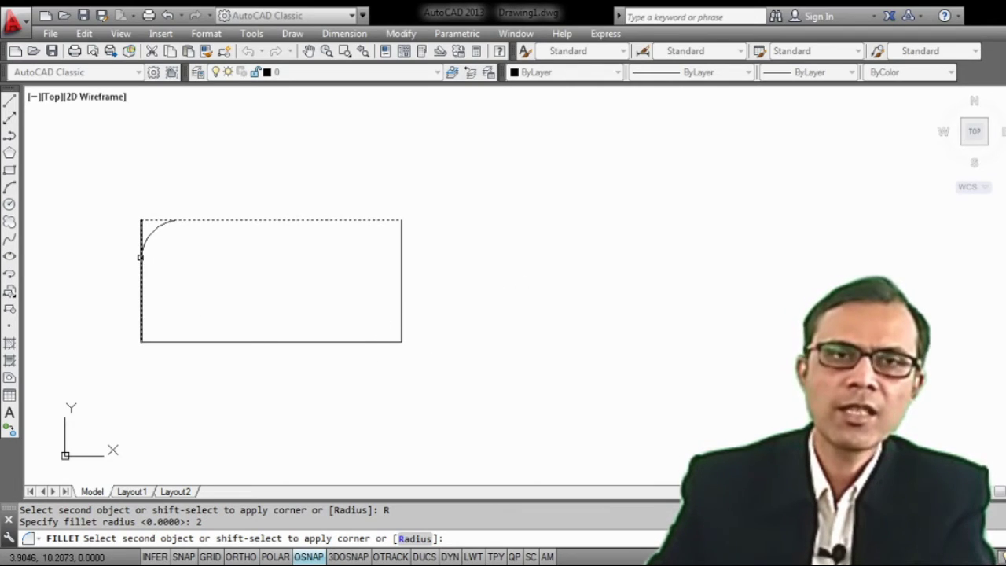
{"action": "left_click", "coordinate": [141, 256]}
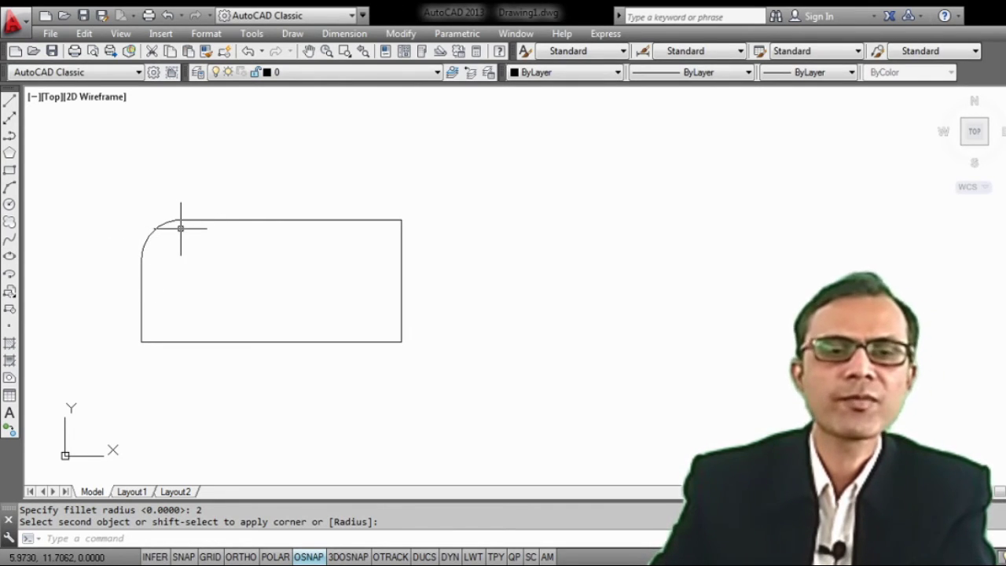
{"action": "key", "text": "Escape"}
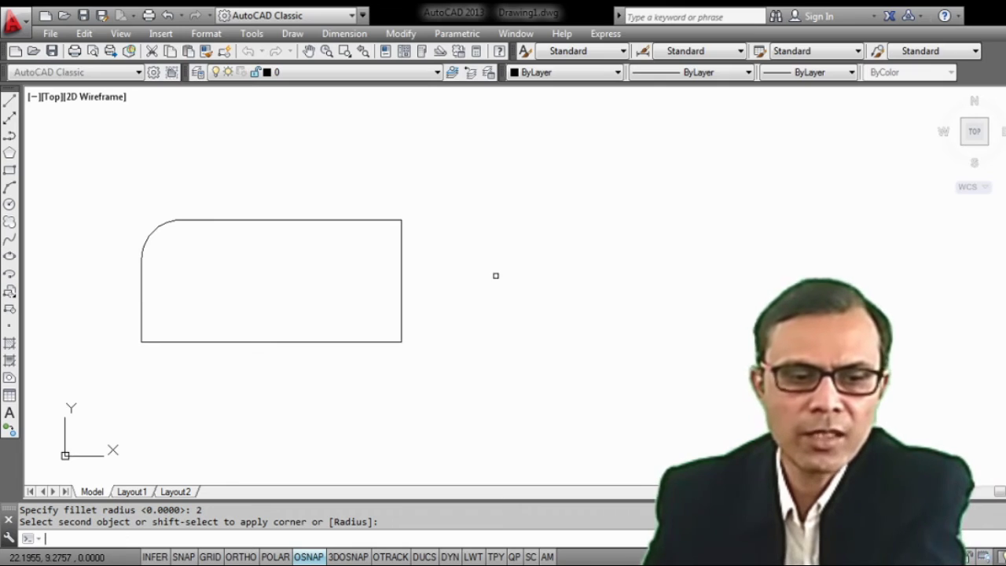
Fillet the bottom-right, top-right and bottom-left corners with radius 2, then select everything.
{"action": "key", "text": "Return"}
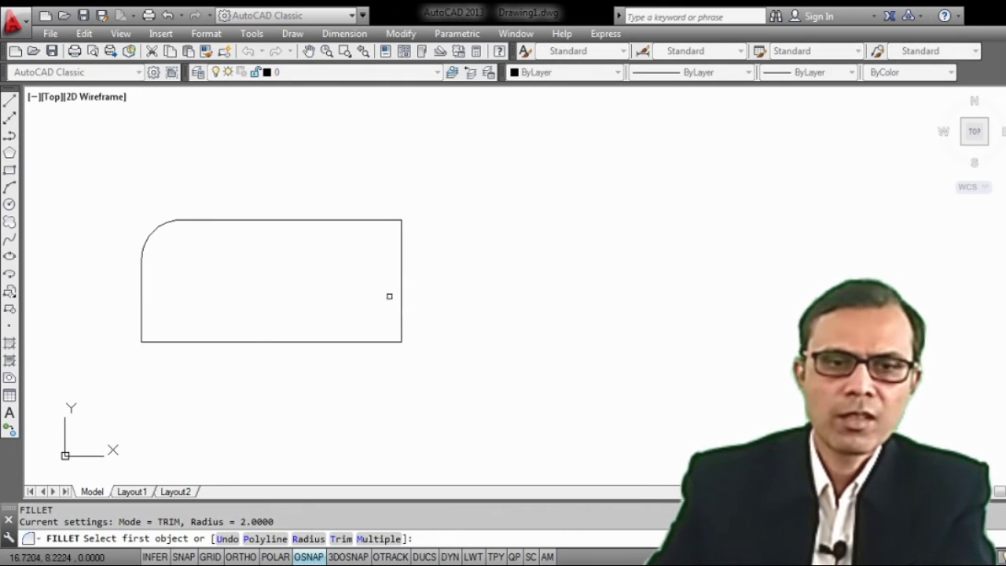
{"action": "left_click", "coordinate": [343, 343]}
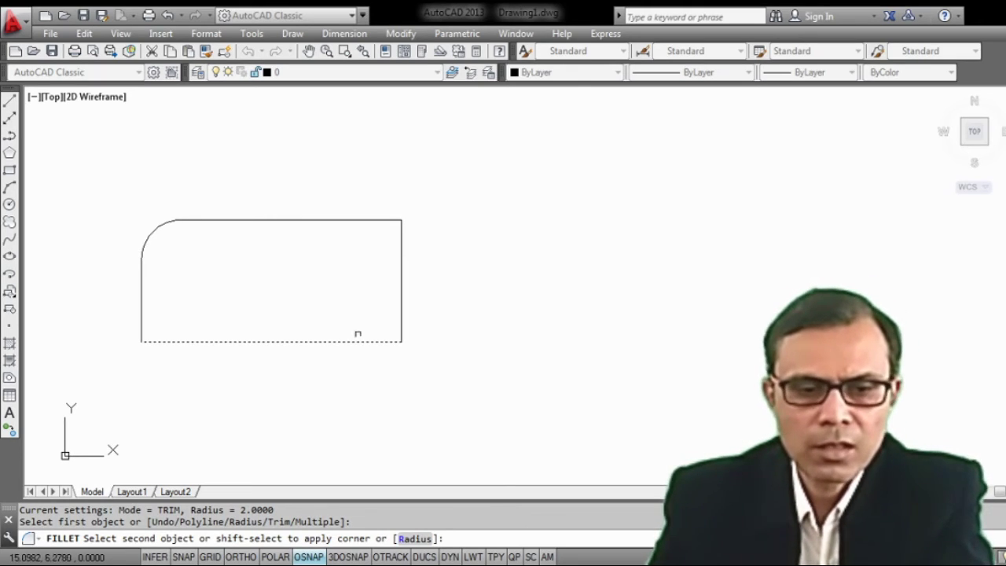
{"action": "left_click", "coordinate": [402, 284]}
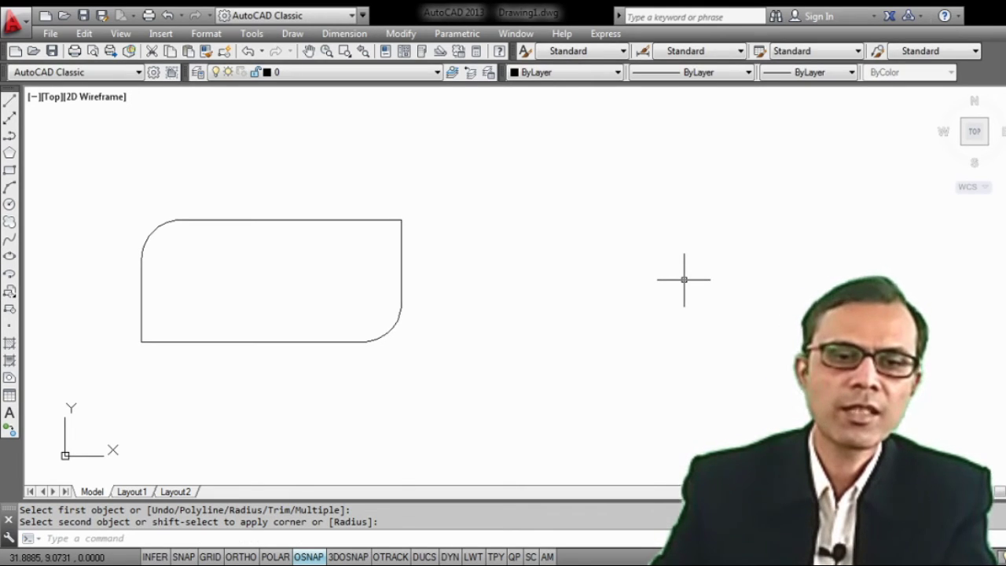
{"action": "key", "text": "Return"}
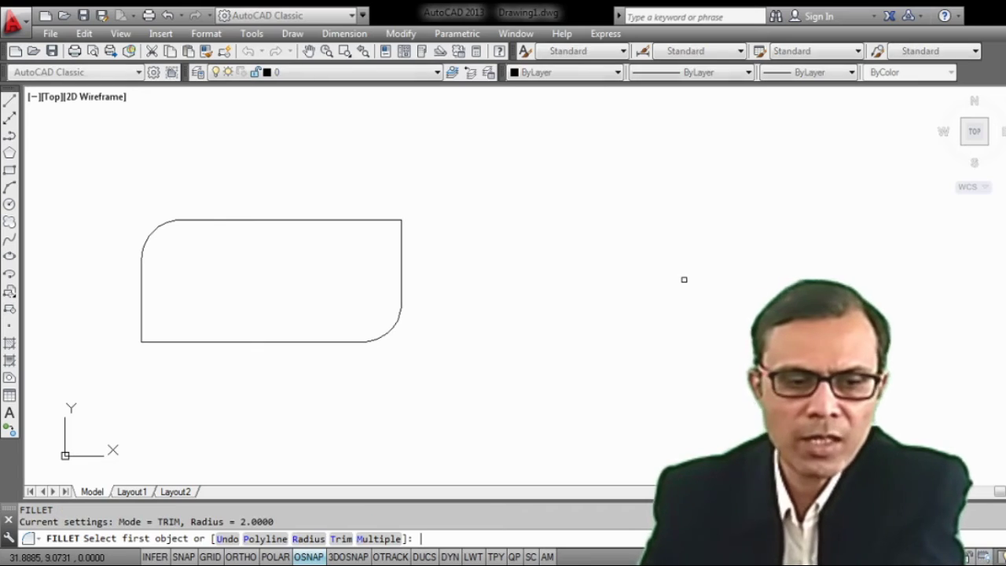
{"action": "left_click", "coordinate": [295, 224]}
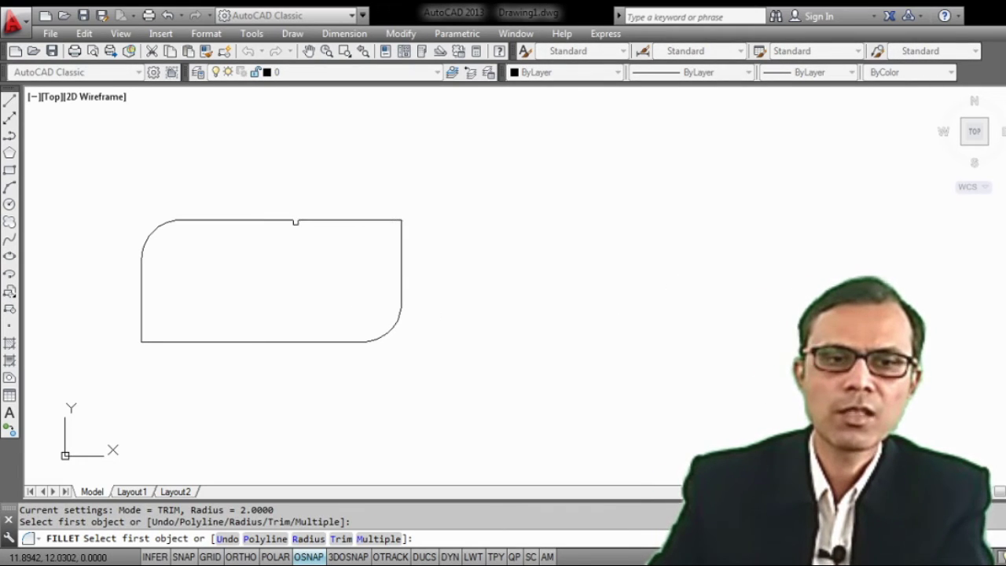
{"action": "left_click", "coordinate": [294, 222]}
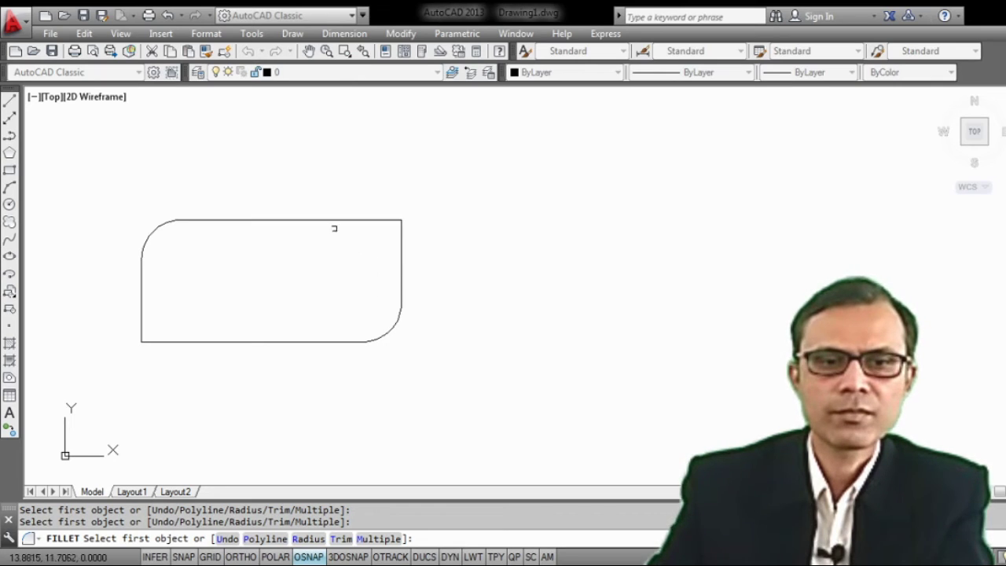
{"action": "left_click", "coordinate": [330, 220]}
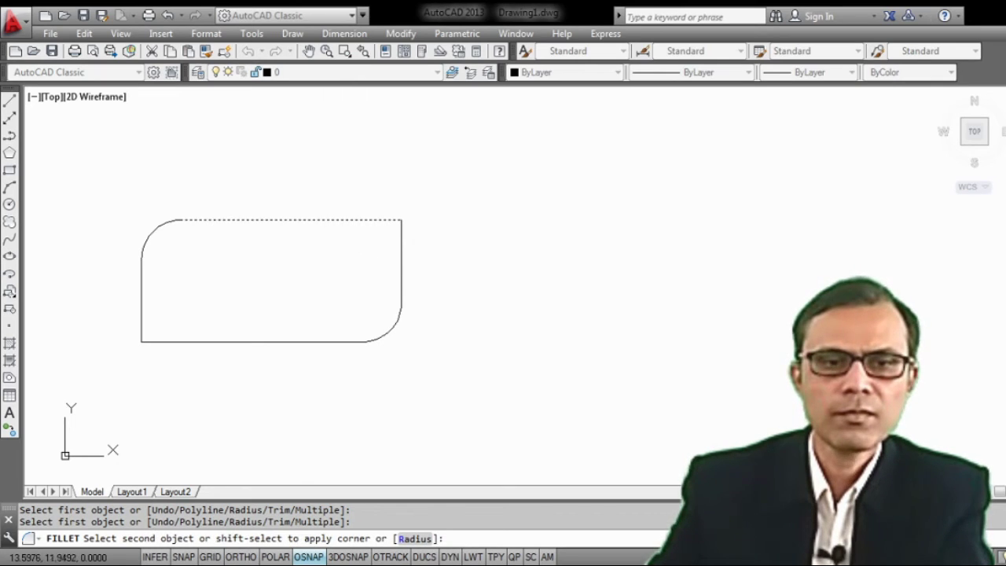
{"action": "left_click", "coordinate": [402, 280]}
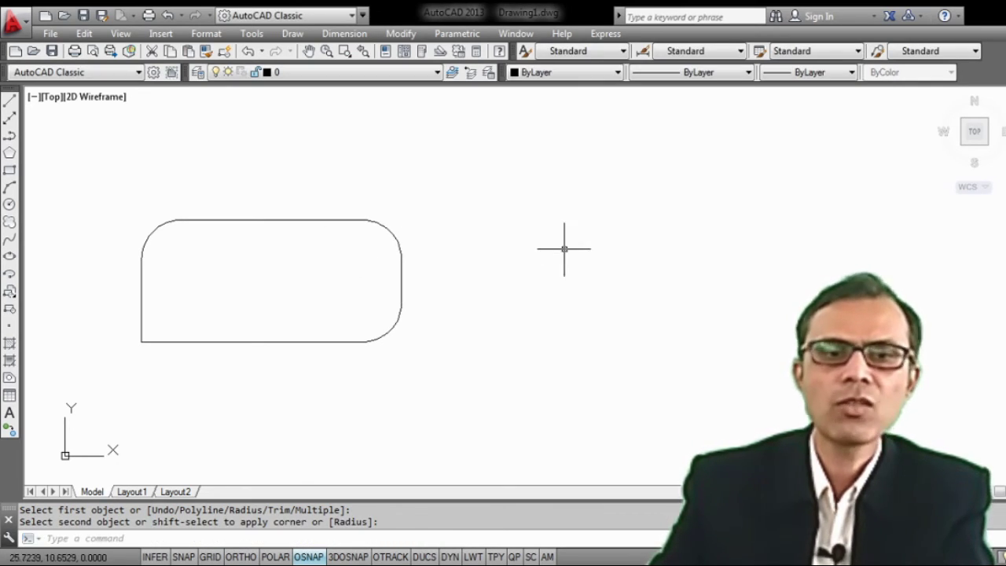
{"action": "key", "text": "Return"}
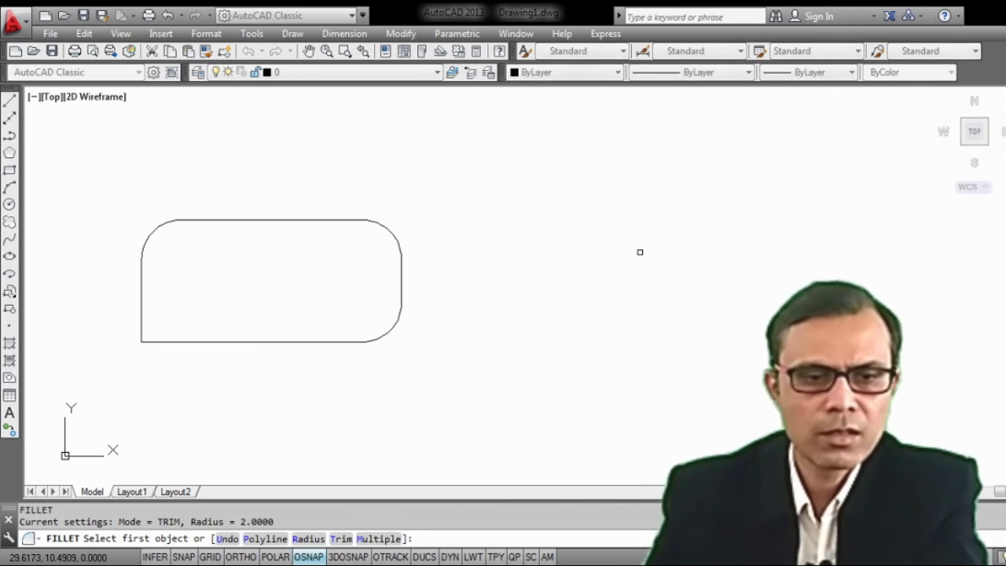
{"action": "left_click", "coordinate": [231, 342]}
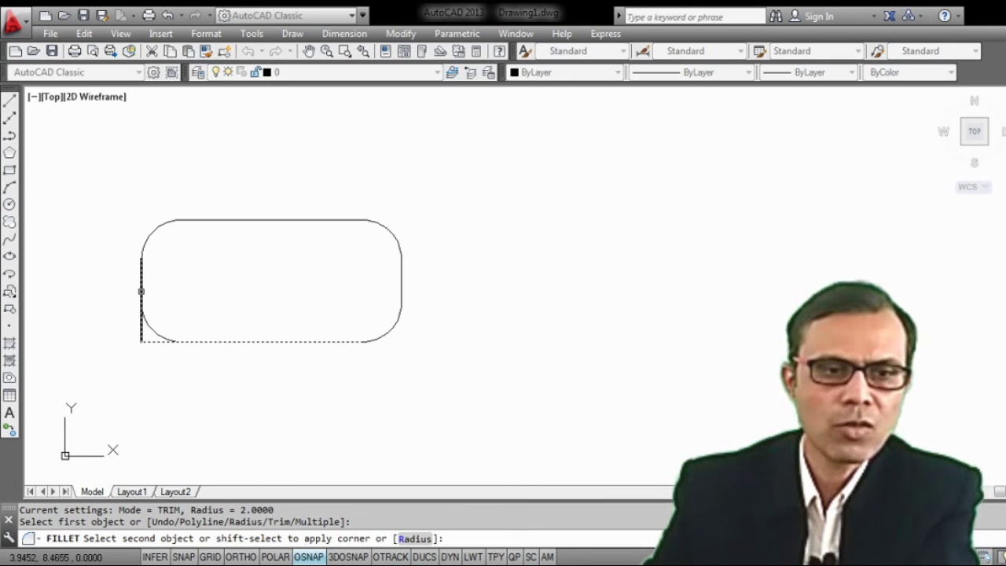
{"action": "left_click", "coordinate": [142, 291]}
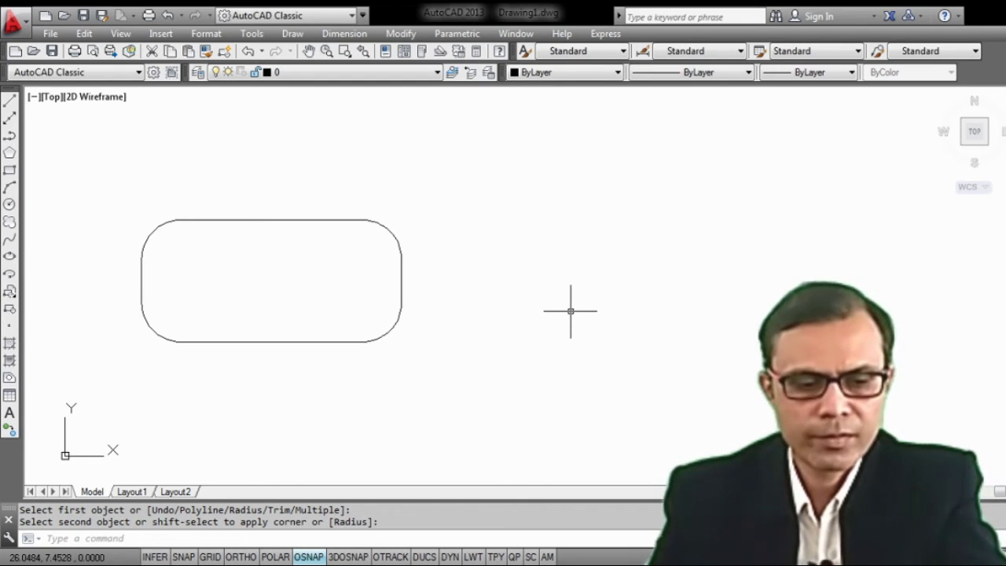
{"action": "key", "text": "ctrl+a"}
Delete the rounded rectangle, leaving the drawing empty.
{"action": "key", "text": "Delete"}
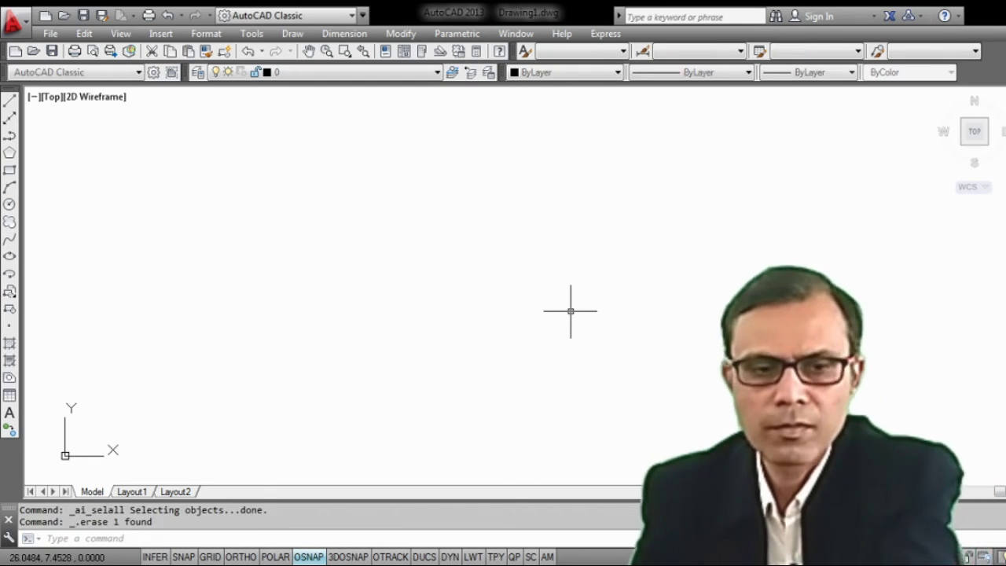
{"action": "left_click", "coordinate": [571, 311]}
{"action": "left_click", "coordinate": [570, 311]}
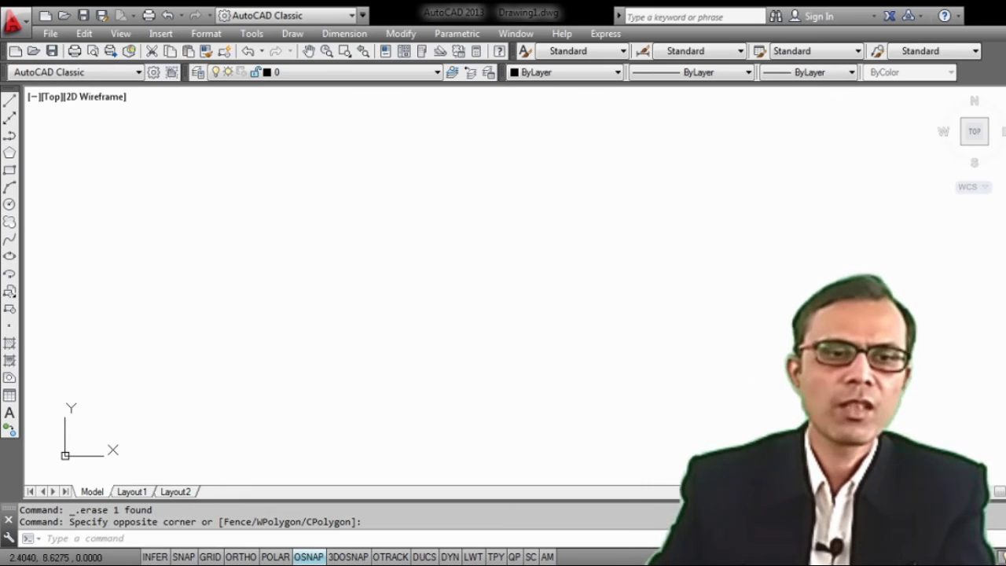
Draw a new plain rectangle on the left side of the canvas.
{"action": "left_click", "coordinate": [11, 172]}
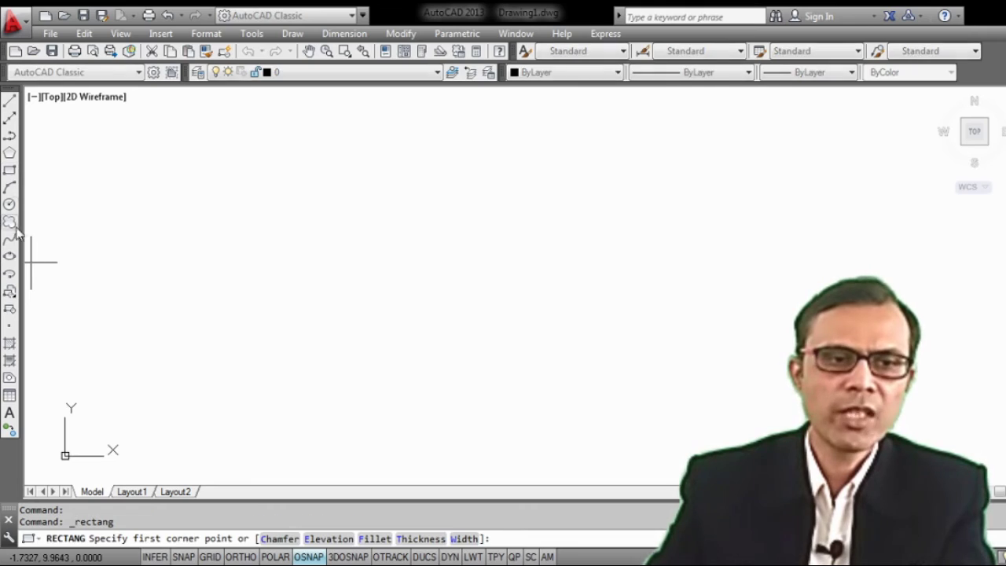
{"action": "left_click", "coordinate": [206, 289]}
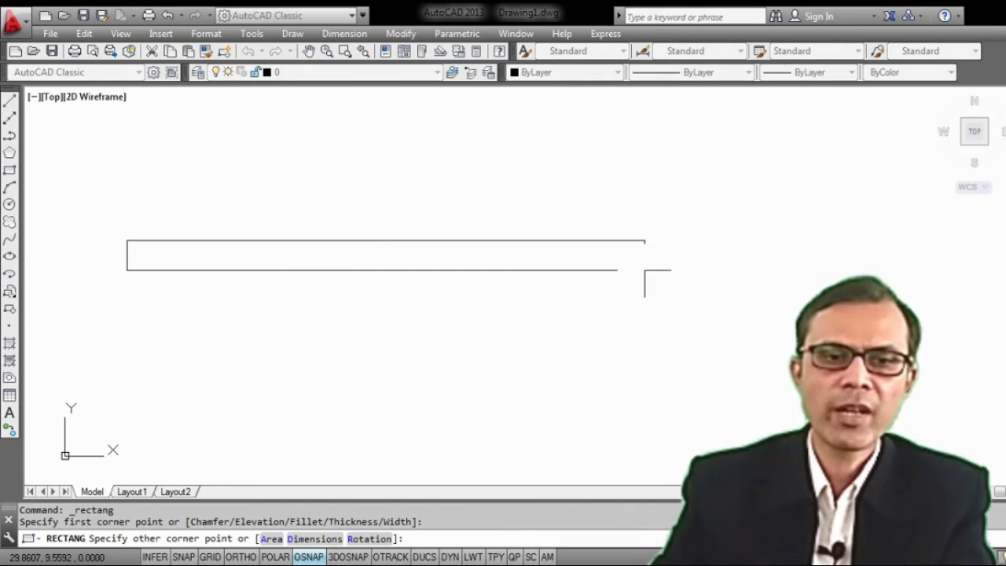
{"action": "left_click", "coordinate": [336, 367]}
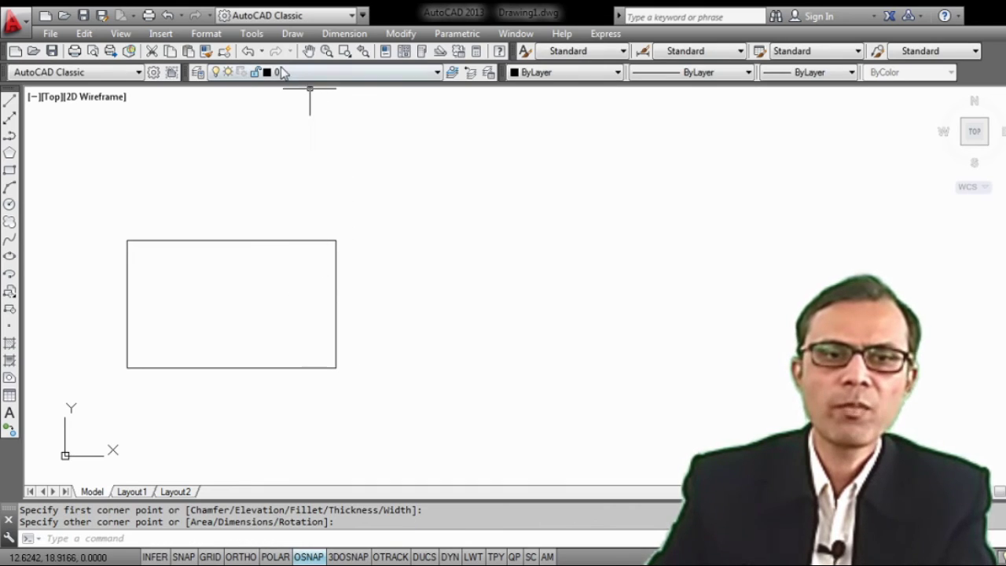
Dimension the rectangle's top edge with a linear dimension reading 10.7474, placed above it.
{"action": "left_click", "coordinate": [346, 38]}
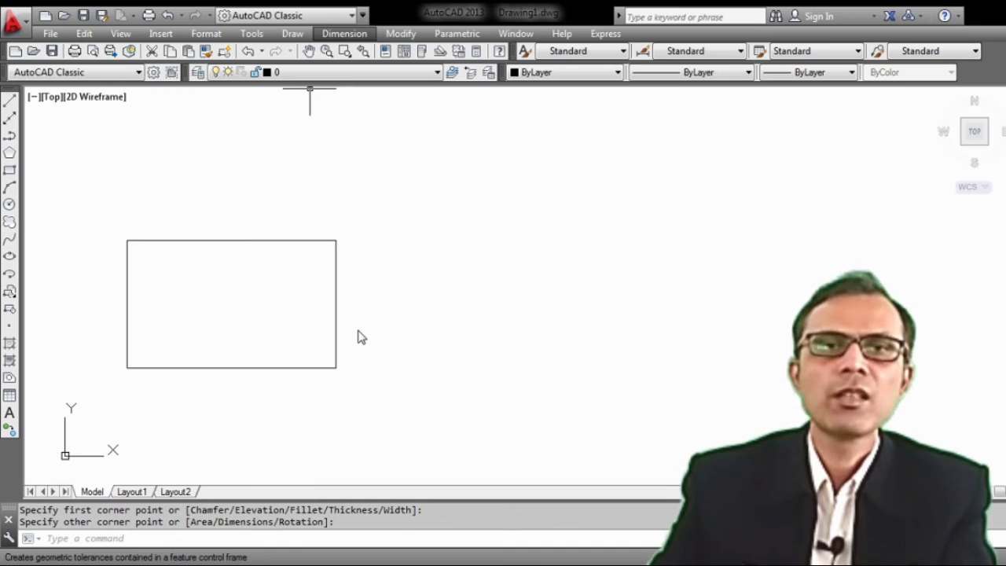
{"action": "left_click", "coordinate": [356, 79]}
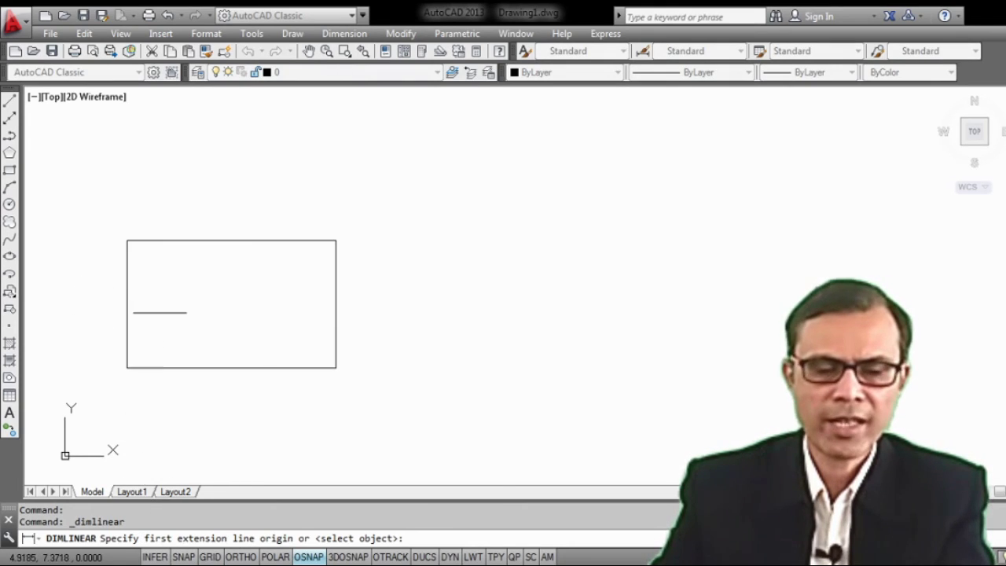
{"action": "left_click", "coordinate": [126, 240]}
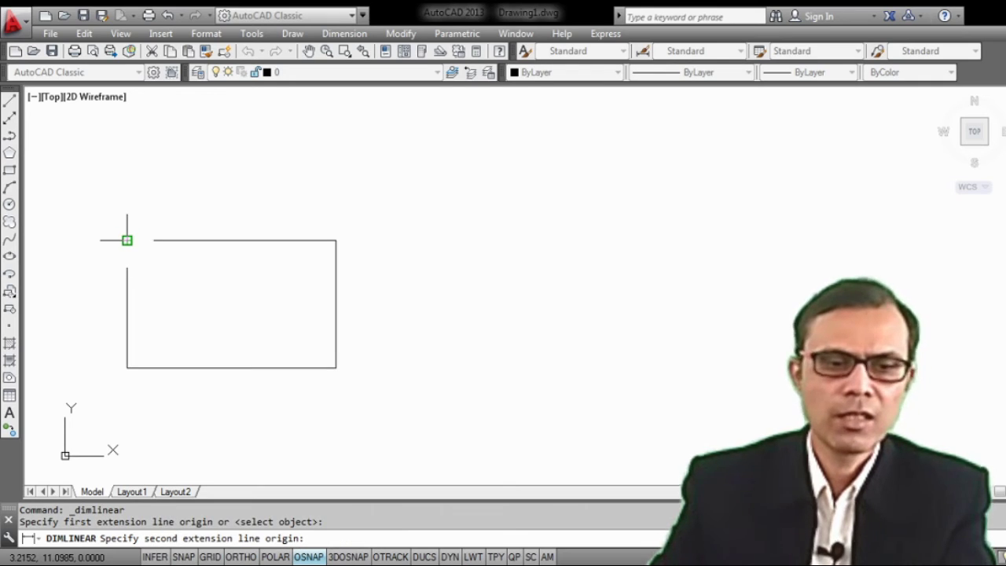
{"action": "left_click", "coordinate": [336, 240]}
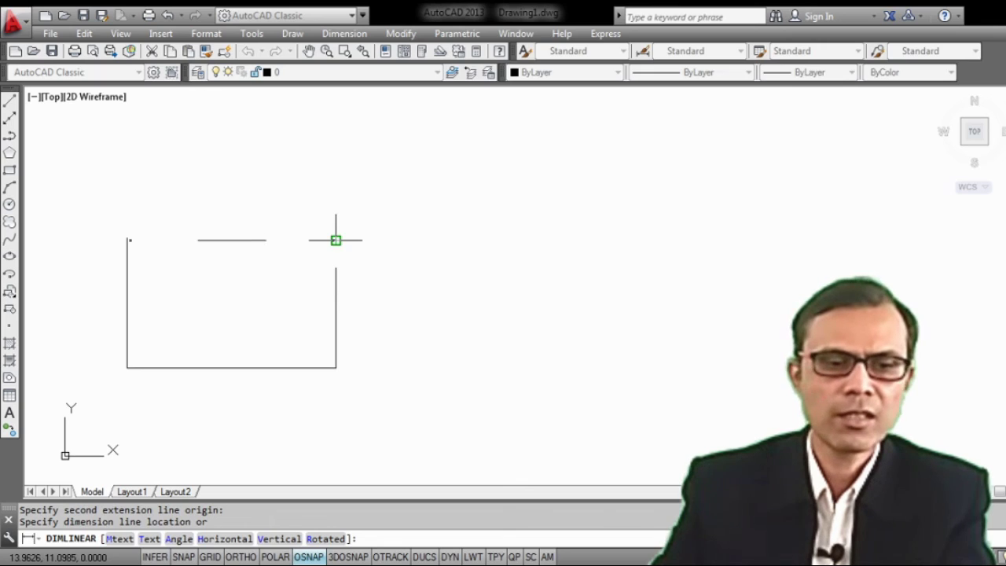
{"action": "left_click", "coordinate": [323, 202]}
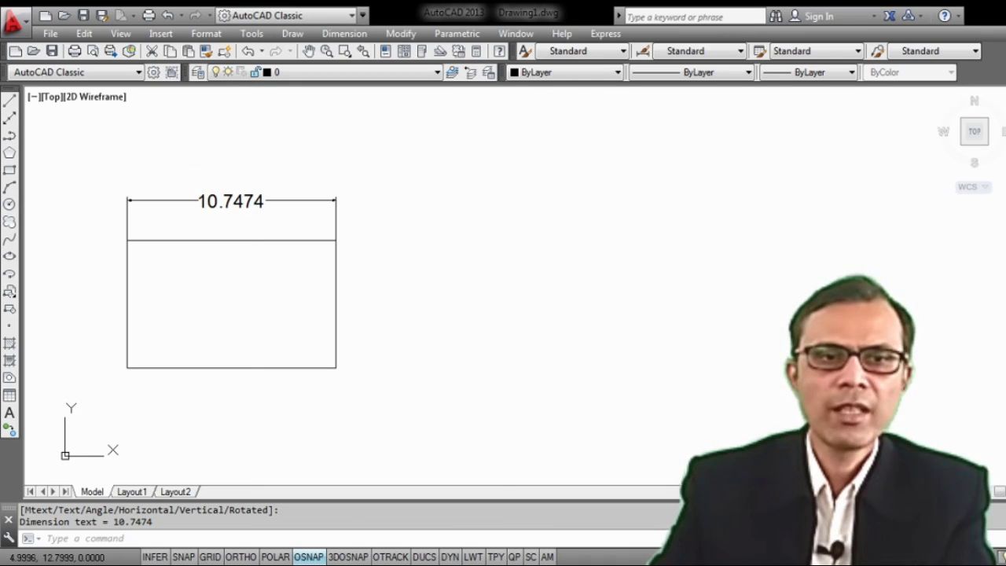
{"action": "left_click", "coordinate": [424, 169]}
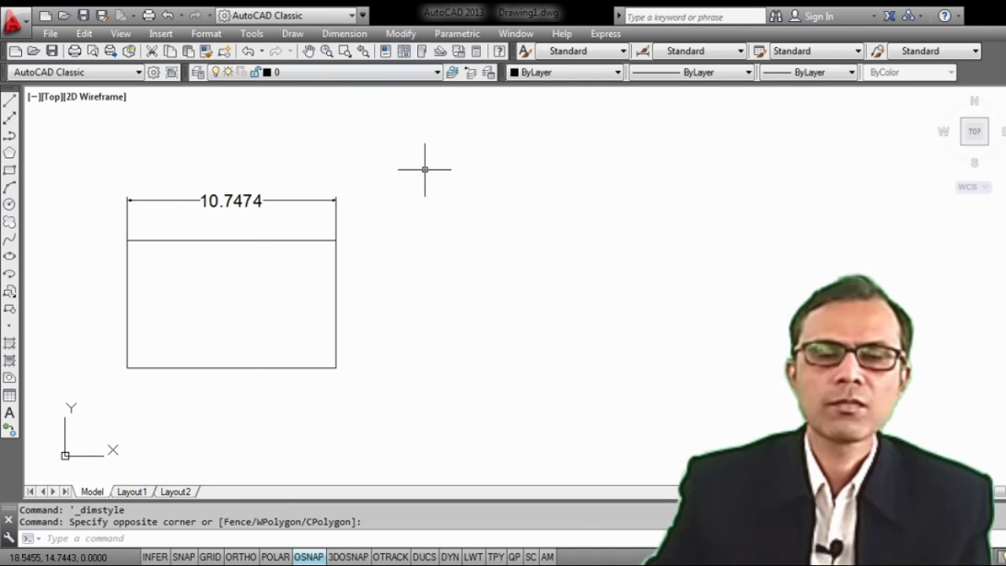